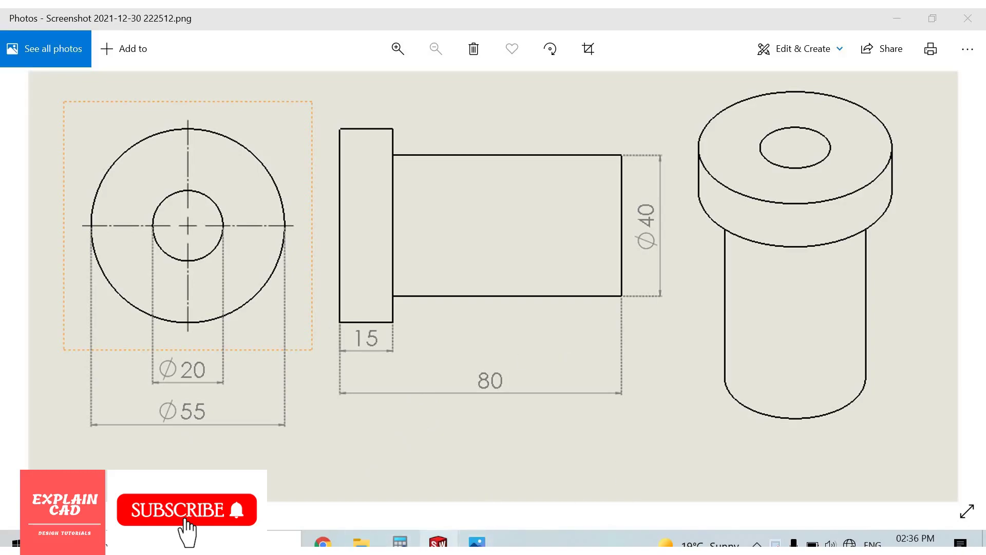
# Step: Review the dimensioned flanged pipe drawing in Photos, then bring up the blank SOLIDWORKS Part1
pyautogui.moveTo(438, 542)
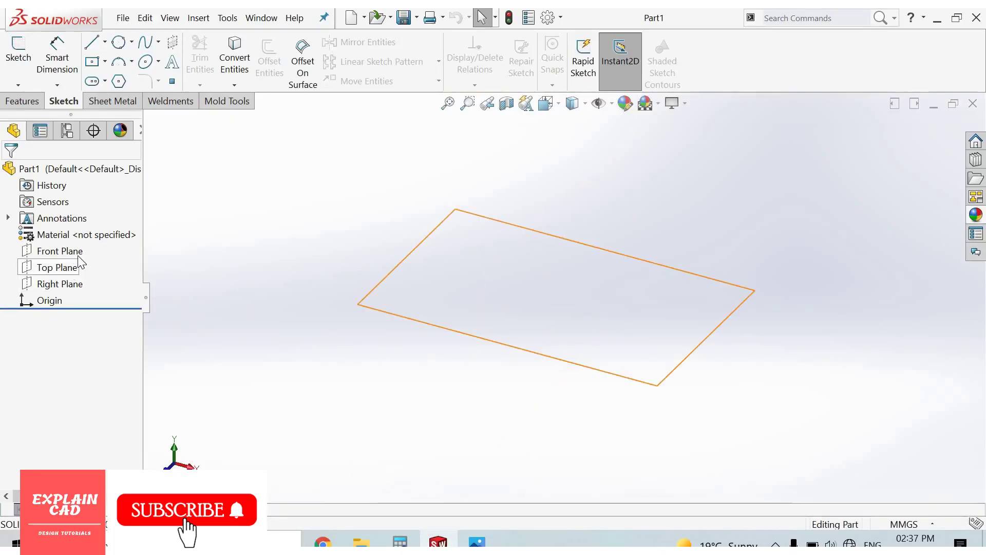
# Step: Start a Top Plane sketch and draw an outer and an inner Center Circle on the origin
pyautogui.click(78, 265)
pyautogui.click(78, 257)
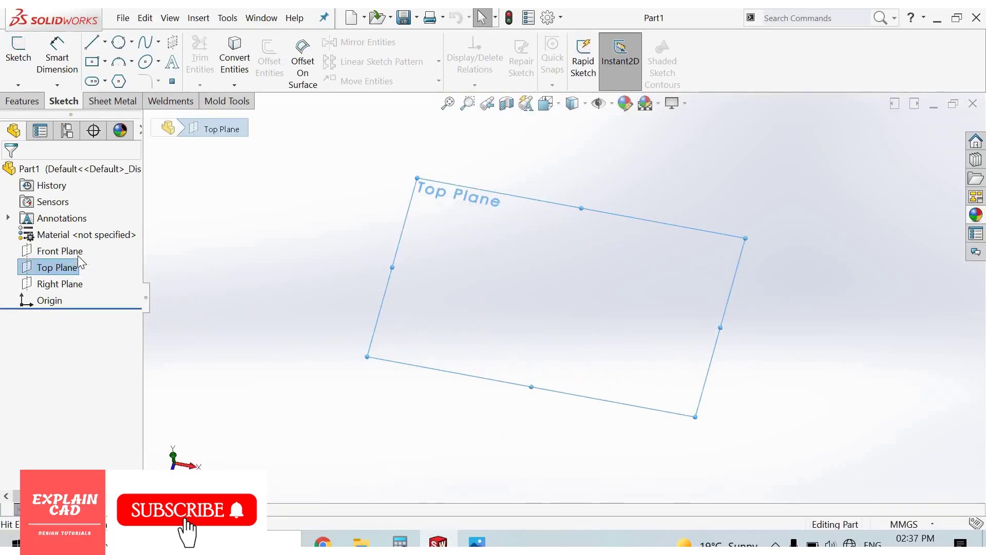
pyautogui.click(118, 43)
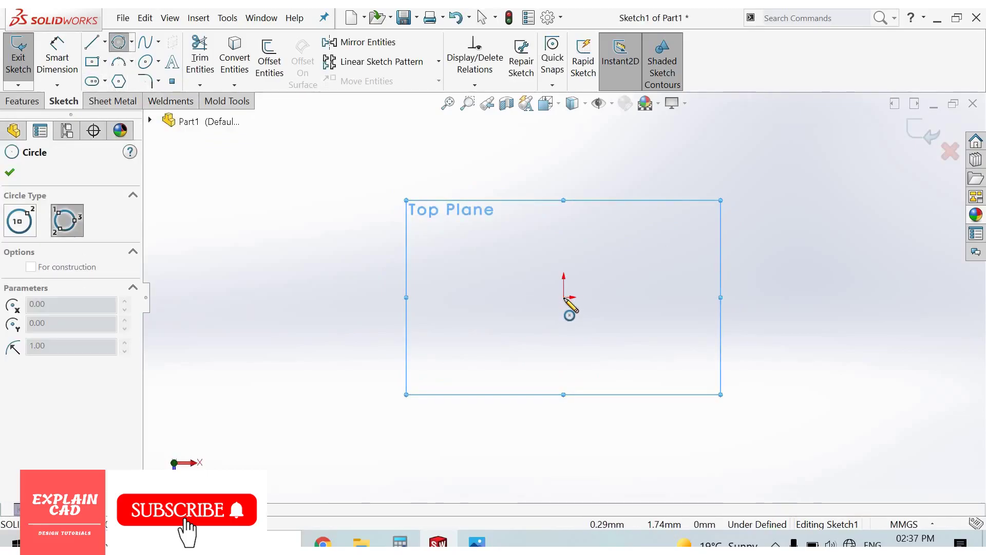
pyautogui.click(564, 298)
pyautogui.click(432, 375)
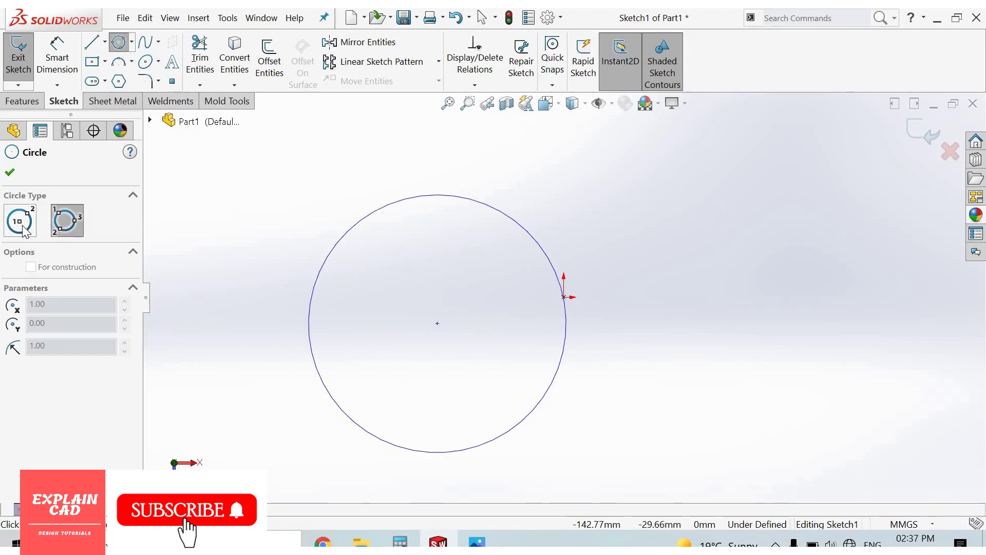
pyautogui.press('Escape')
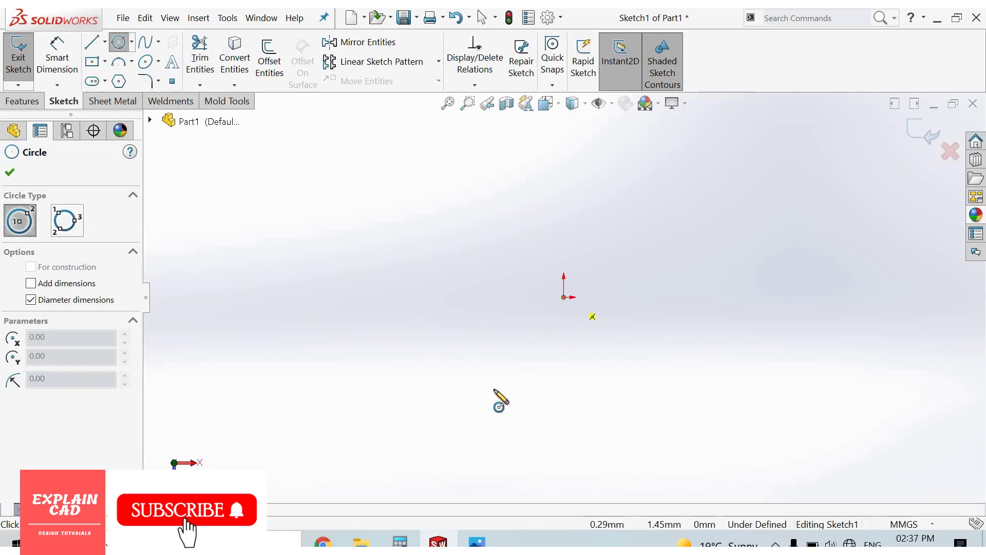
pyautogui.click(564, 297)
pyautogui.click(476, 371)
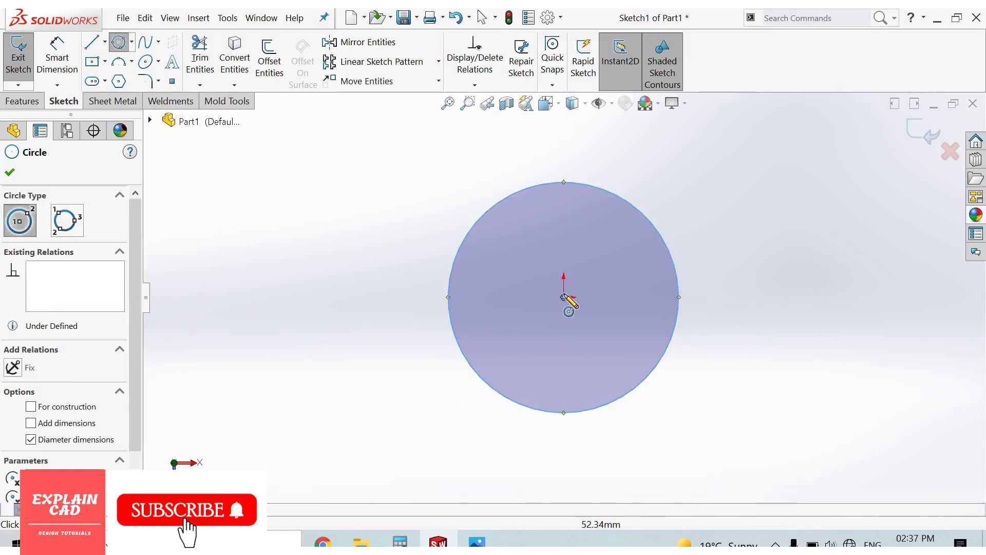
pyautogui.click(563, 296)
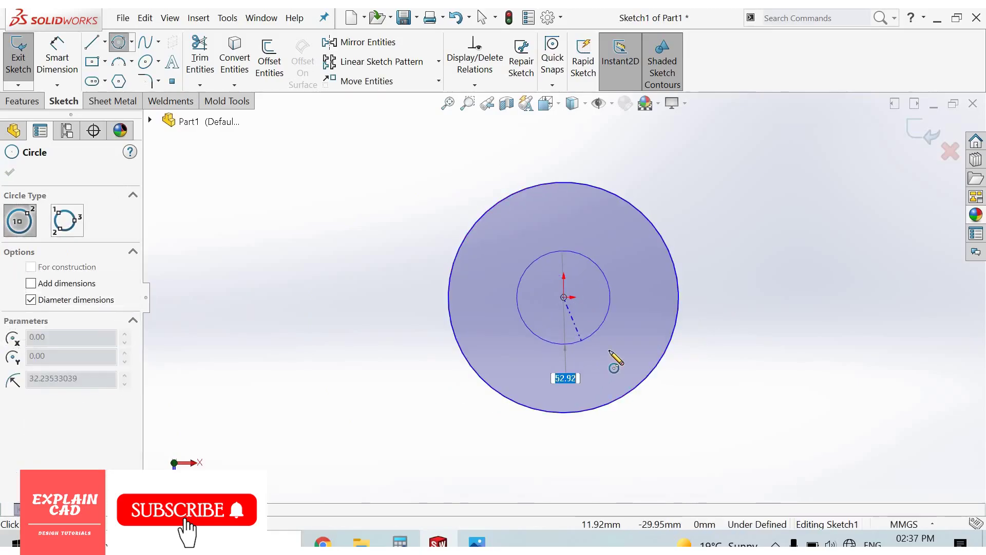
pyautogui.write('78')
pyautogui.press('Return')
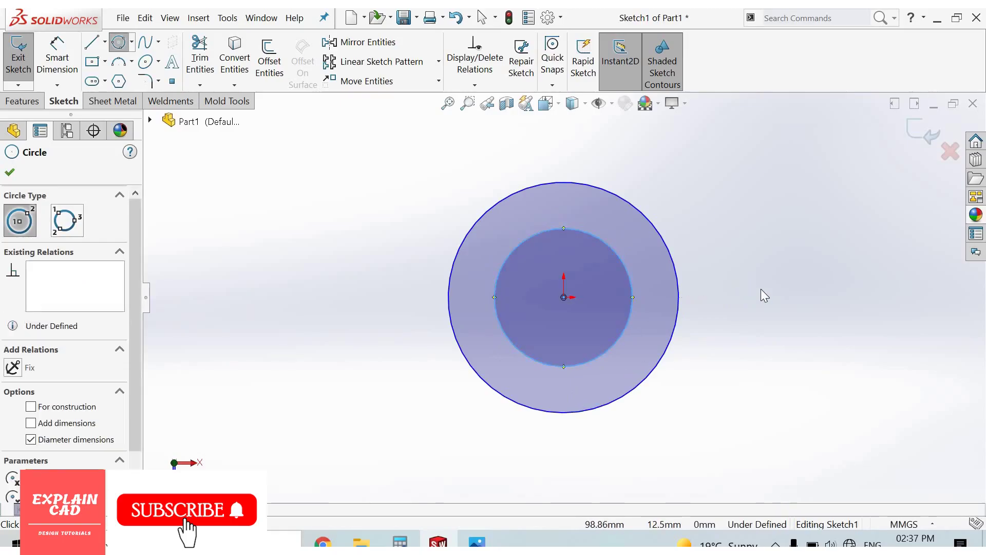
pyautogui.rightClick(760, 289)
# Step: Dimension the outer circle to a 40 mm diameter
pyautogui.click(765, 286)
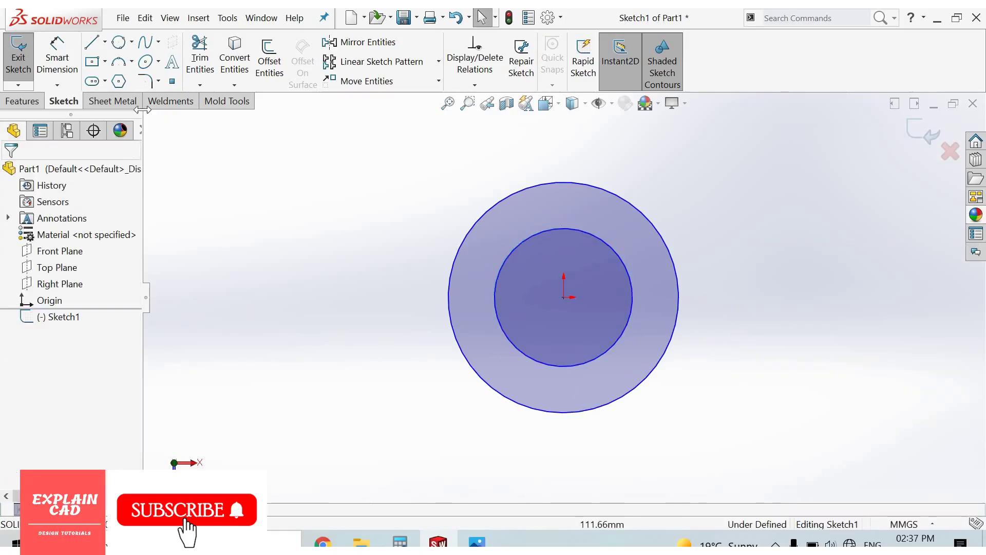
pyautogui.click(58, 61)
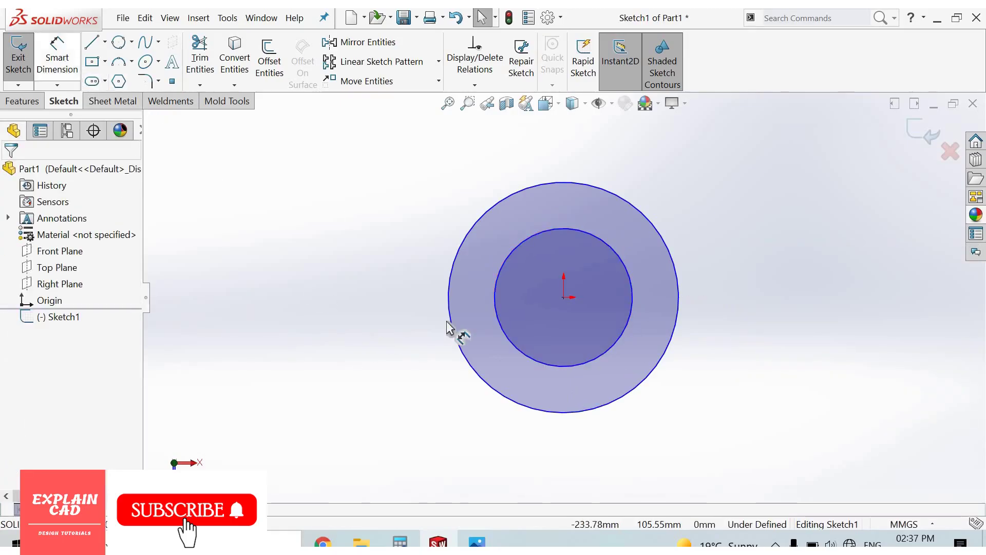
pyautogui.click(571, 413)
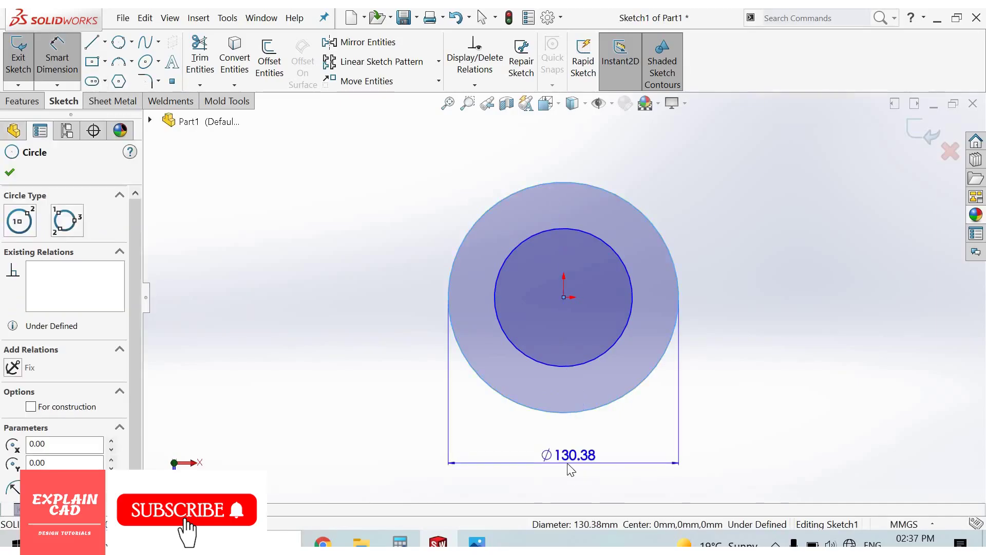
pyautogui.click(570, 468)
pyautogui.write('40')
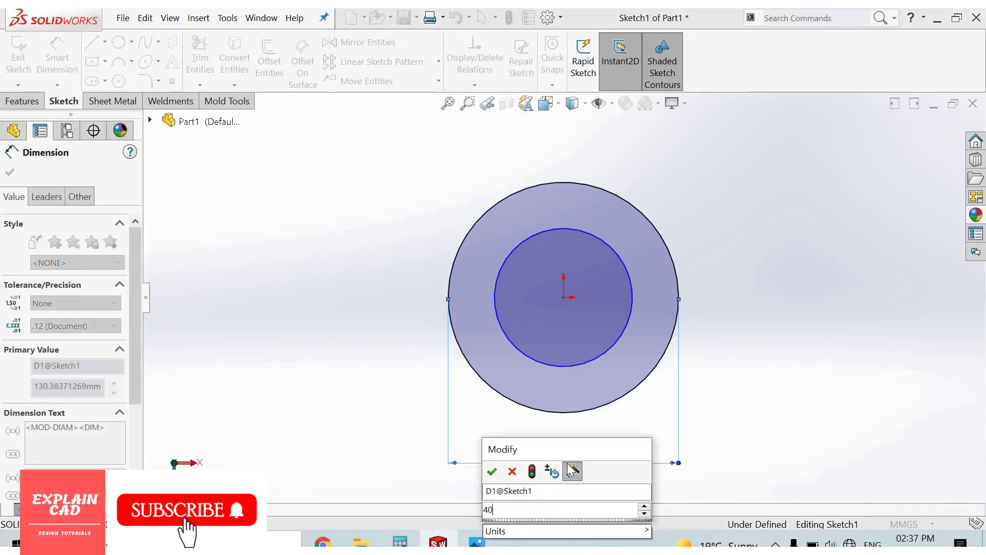
pyautogui.press('Return')
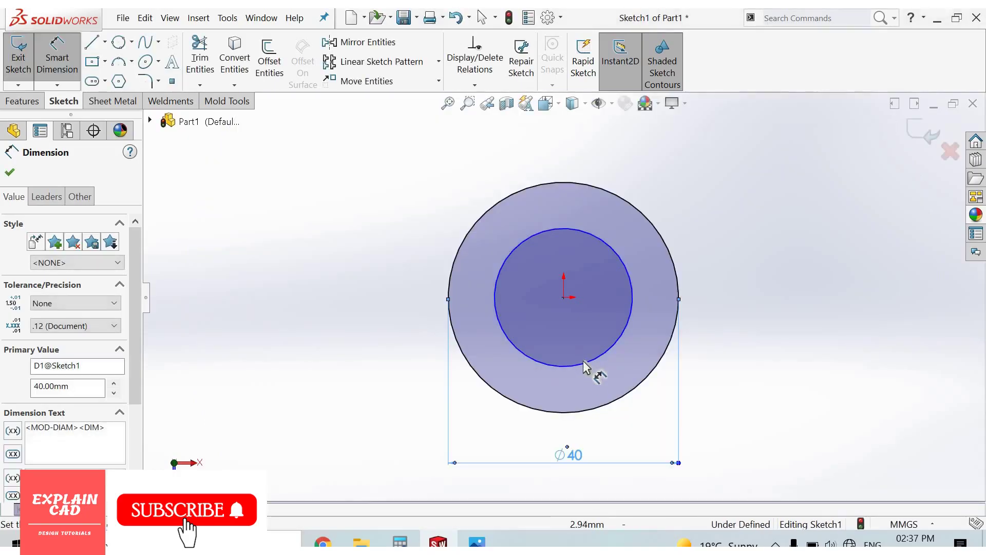
pyautogui.press('Escape')
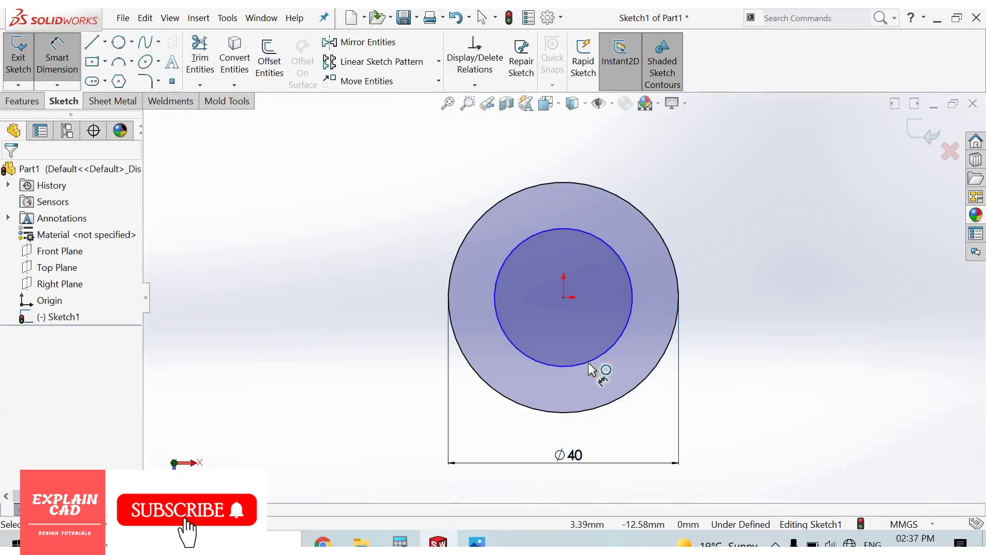
# Step: Dimension the inner circle to a 20 mm diameter and exit Sketch1
pyautogui.click(588, 366)
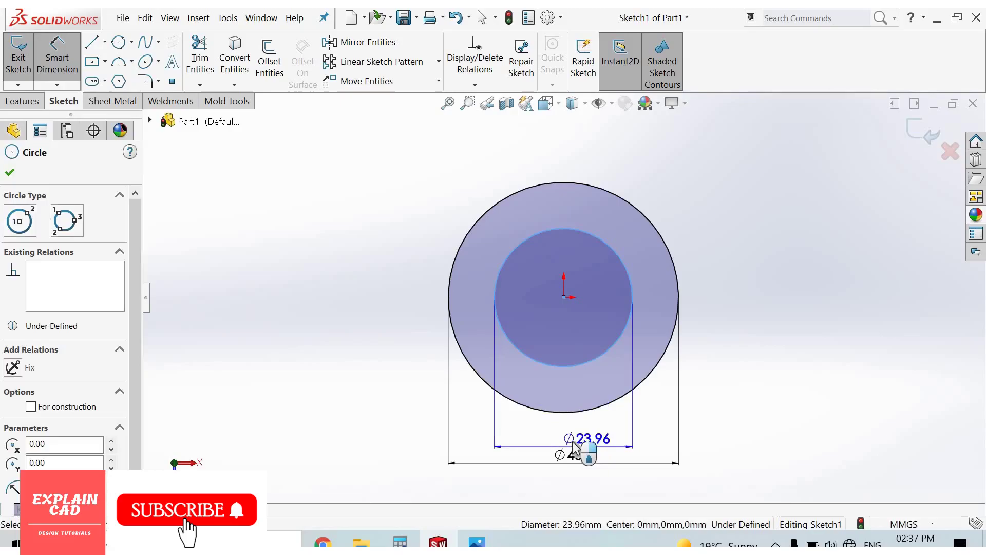
pyautogui.click(575, 452)
pyautogui.write('2')
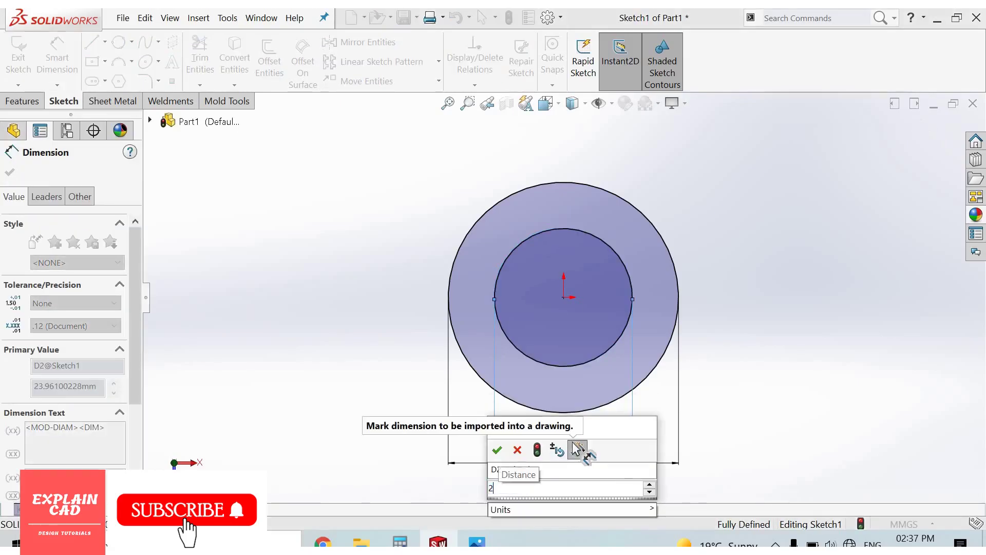
pyautogui.write('0')
pyautogui.press('Return')
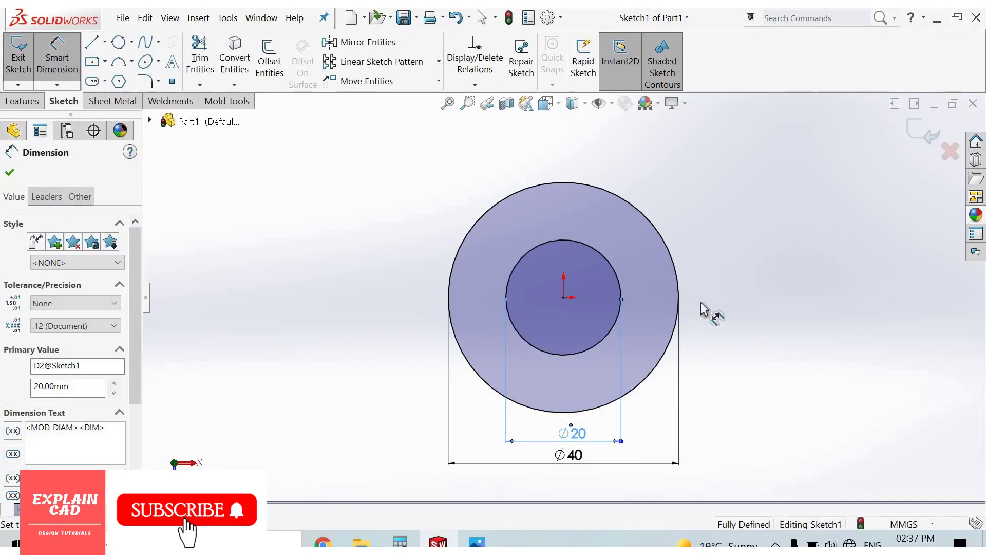
pyautogui.rightClick(744, 343)
pyautogui.click(740, 348)
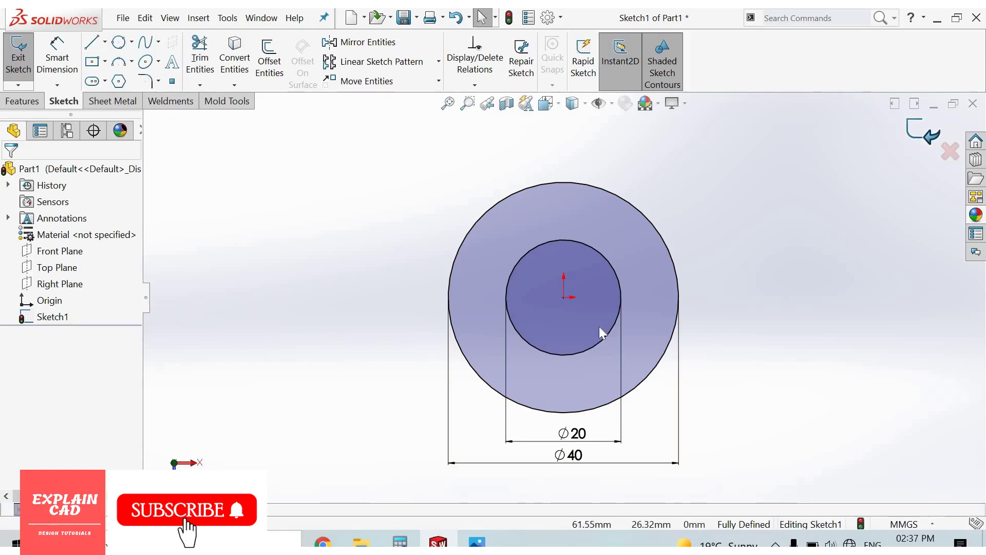
pyautogui.hotkey('ctrl', 'b')
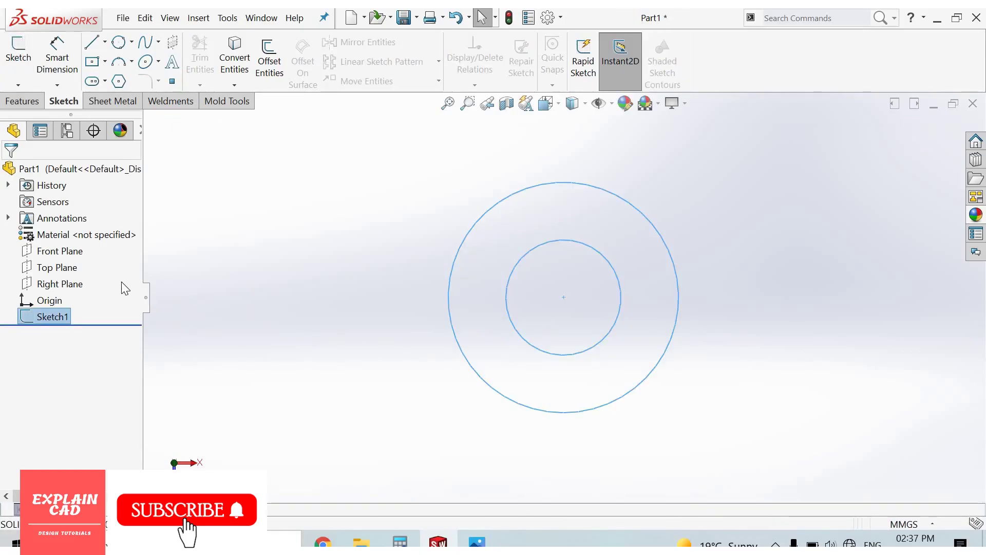
# Step: Show the Ø40/Ø20 ring sketch in isometric view with the Features tools displayed
pyautogui.hotkey('ctrl', '7')
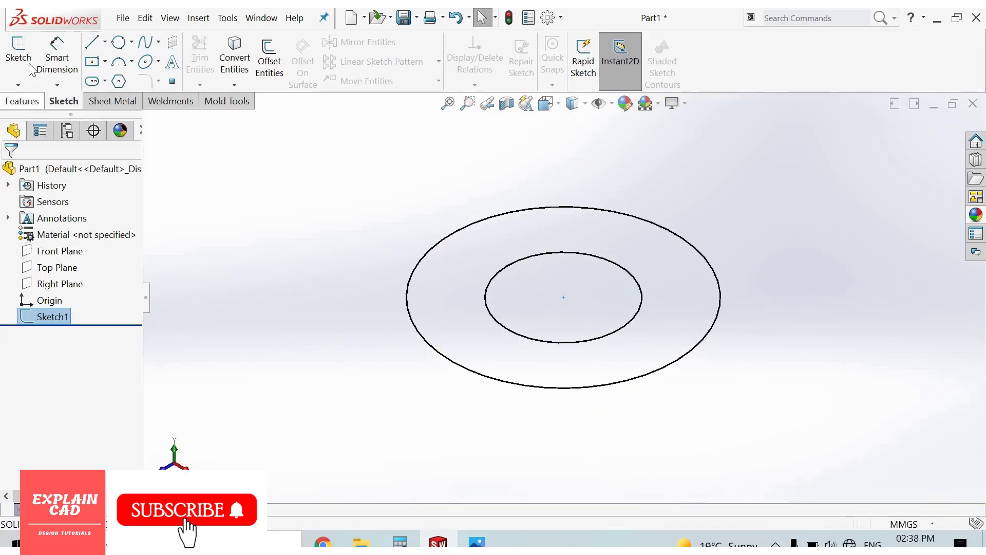
pyautogui.click(22, 101)
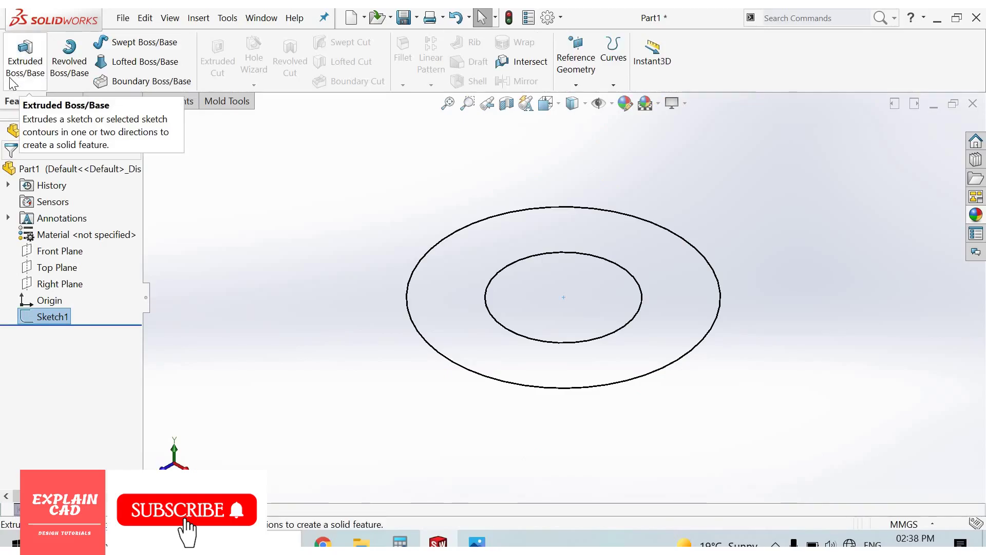
# Step: Preview an Extruded Boss of the ring sketch 80 mm deep, reversed to grow downward
pyautogui.click(25, 77)
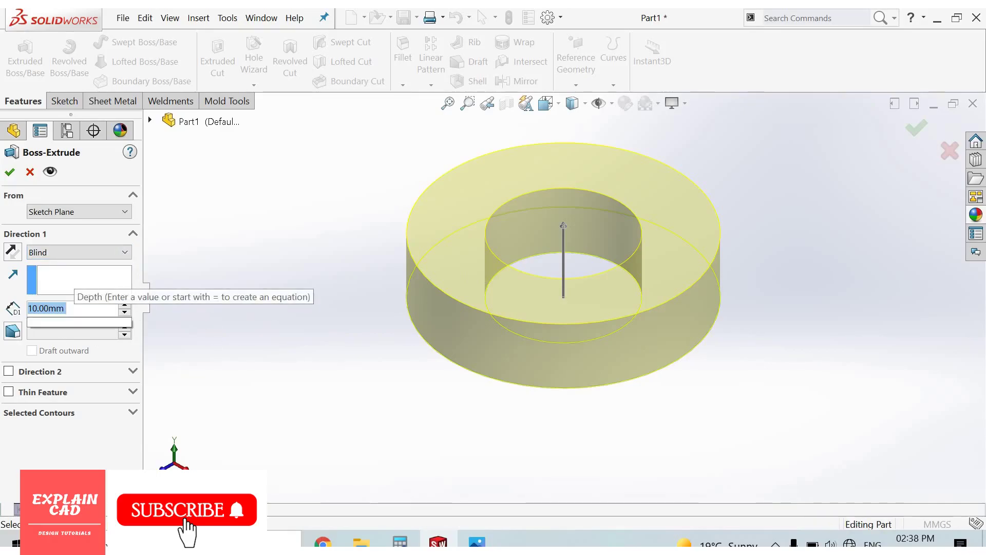
pyautogui.write('800')
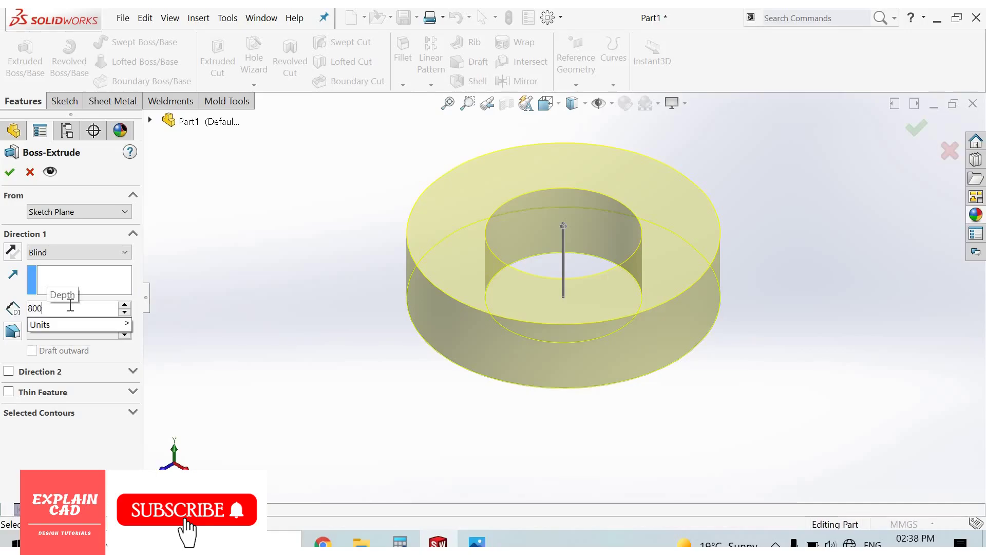
pyautogui.press('BackSpace')
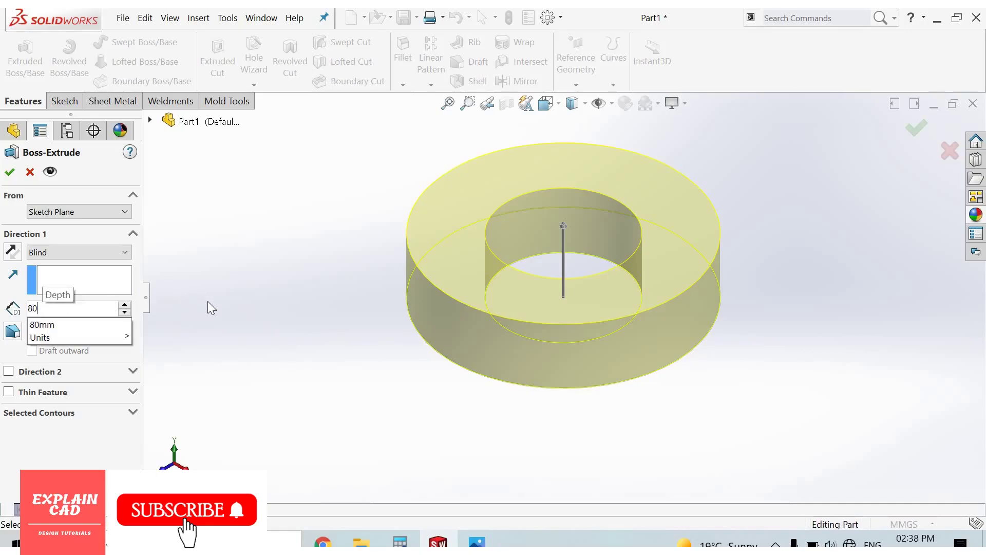
pyautogui.press('Return')
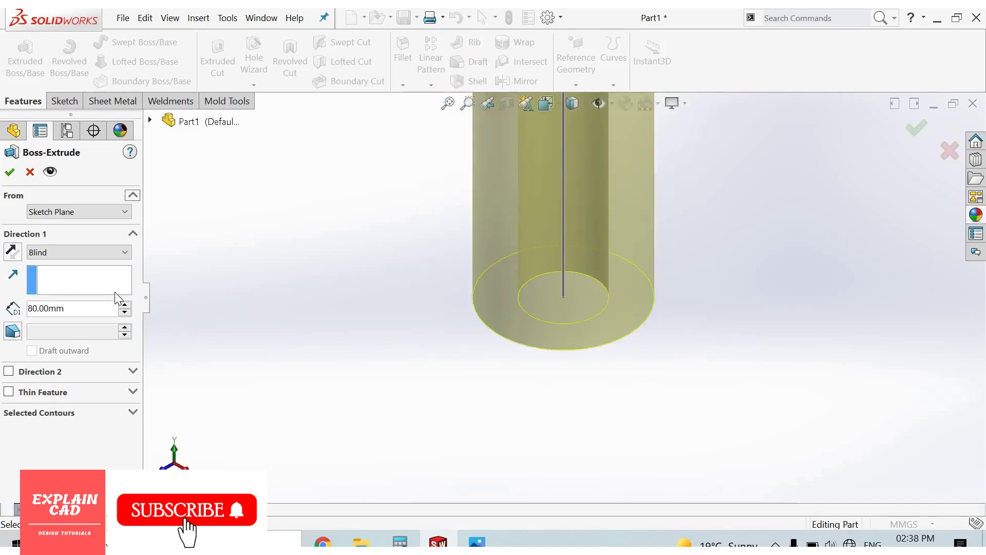
pyautogui.click(8, 252)
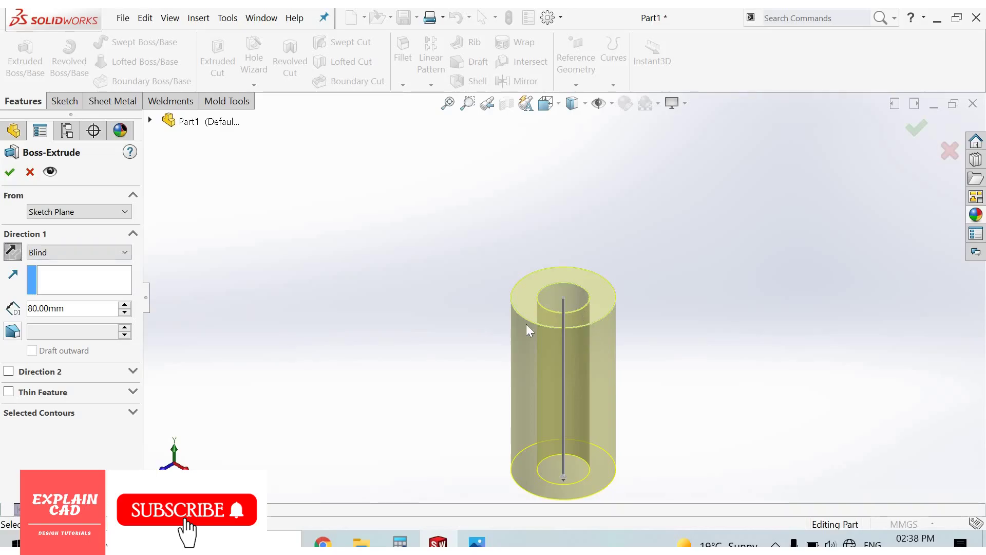
# Step: Switch the 80 mm extrusion to Mid Plane and apply it as a solid tube
pyautogui.click(82, 252)
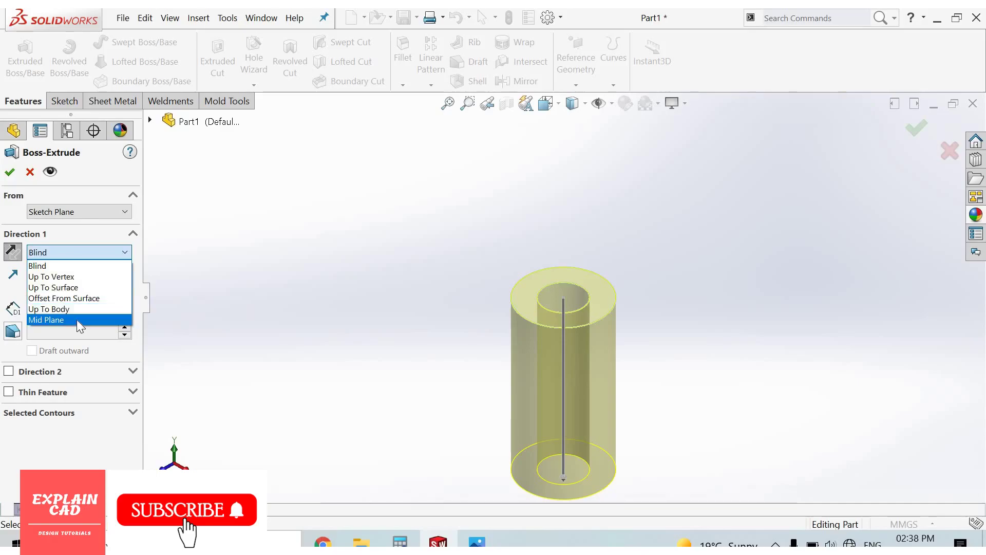
pyautogui.click(77, 320)
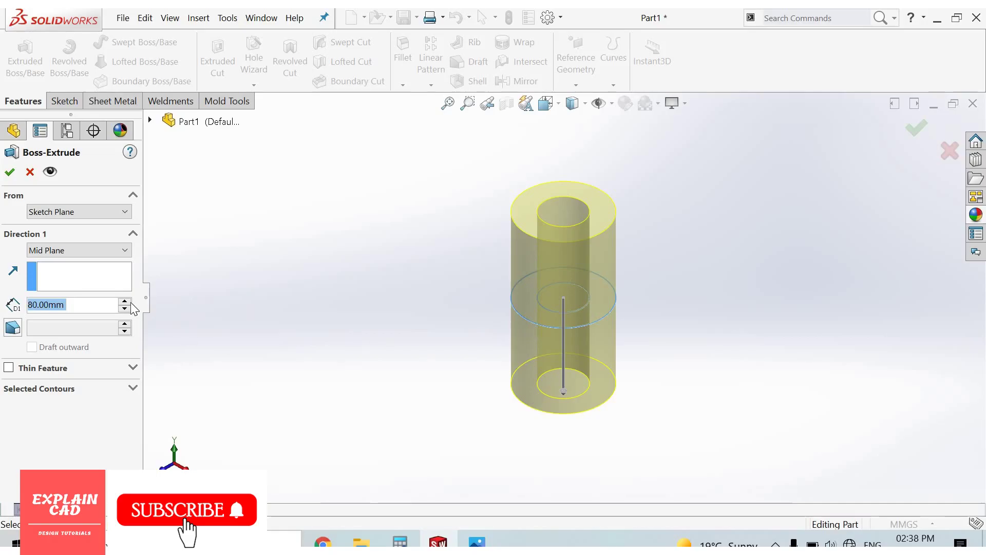
pyautogui.click(11, 174)
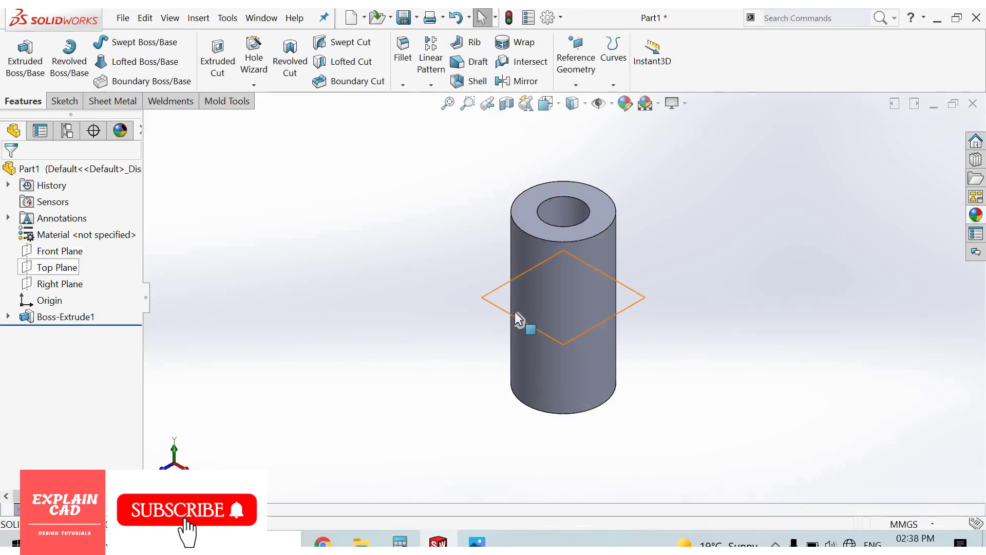
# Step: Open Sketch2 on the Top Plane, convert the 40 mm outer edge, then view the reference drawing
pyautogui.click(489, 291)
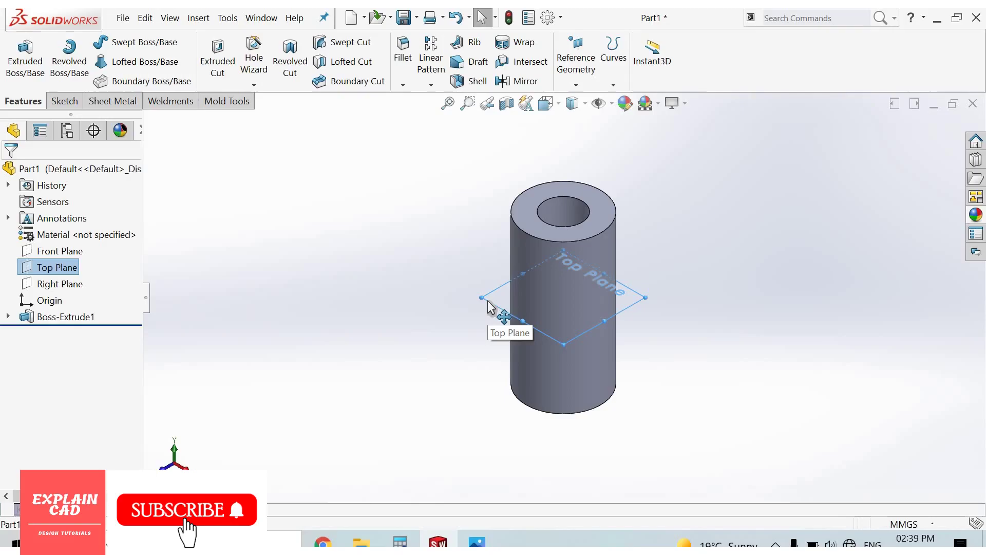
pyautogui.press('Escape')
pyautogui.click(73, 267)
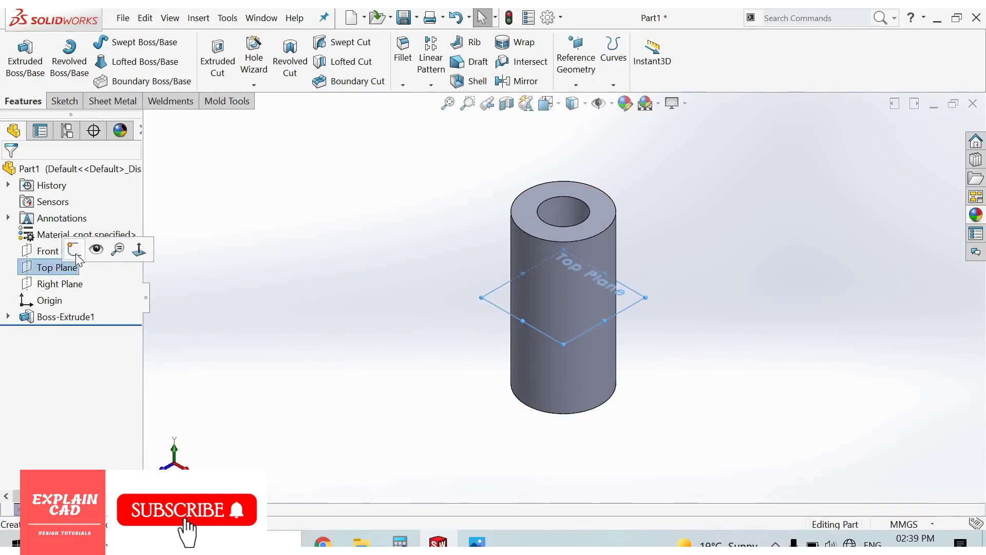
pyautogui.press('s')
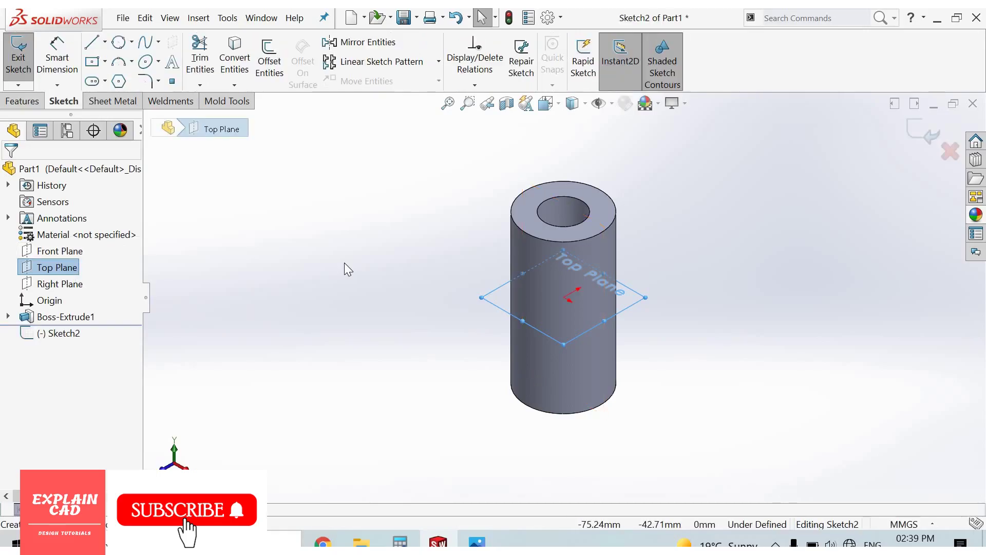
pyautogui.hotkey('ctrl', '8')
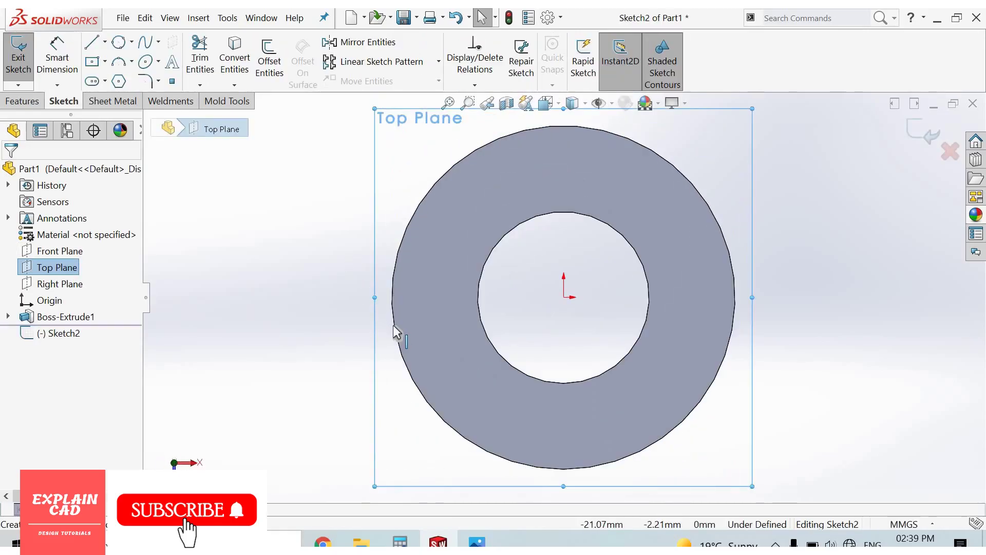
pyautogui.click(392, 298)
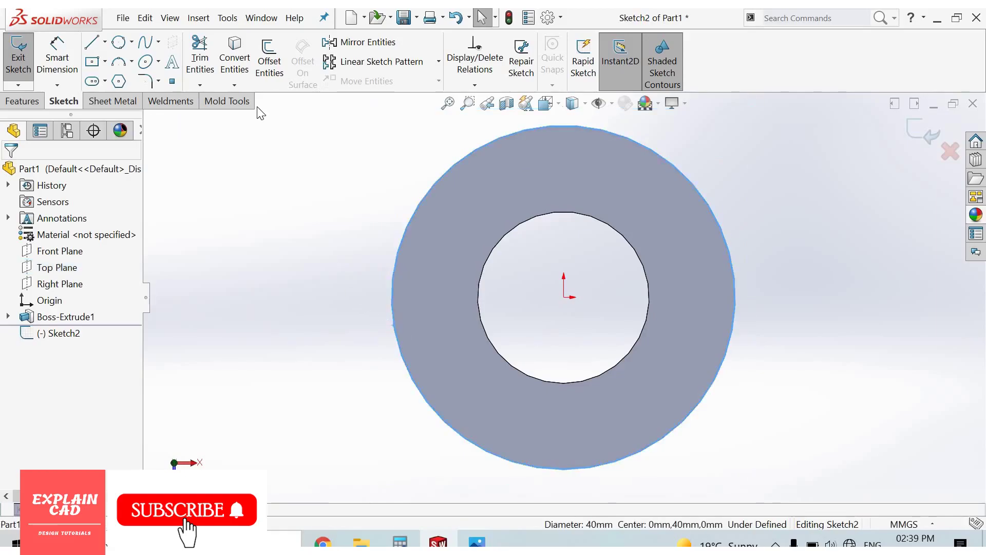
pyautogui.click(232, 72)
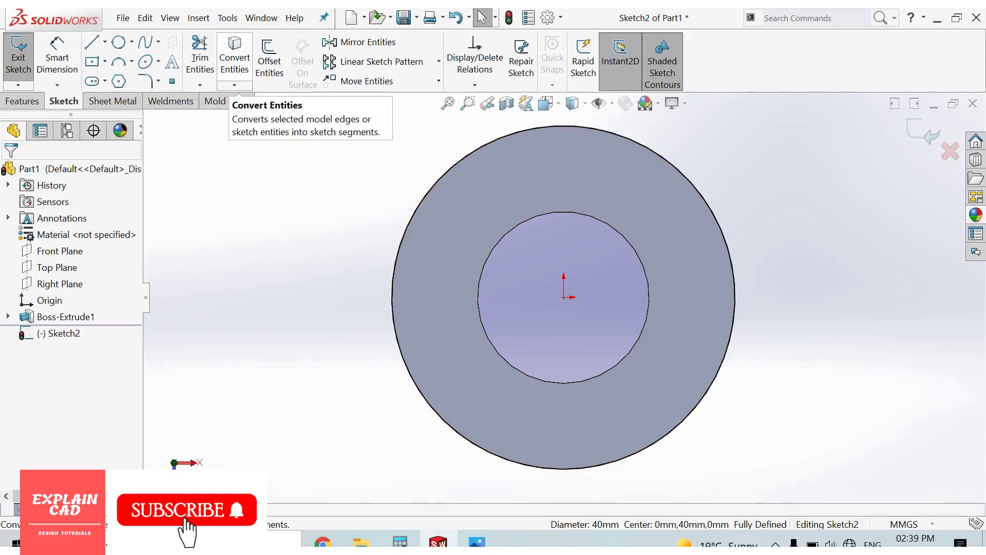
pyautogui.hotkey('alt', 'Tab')
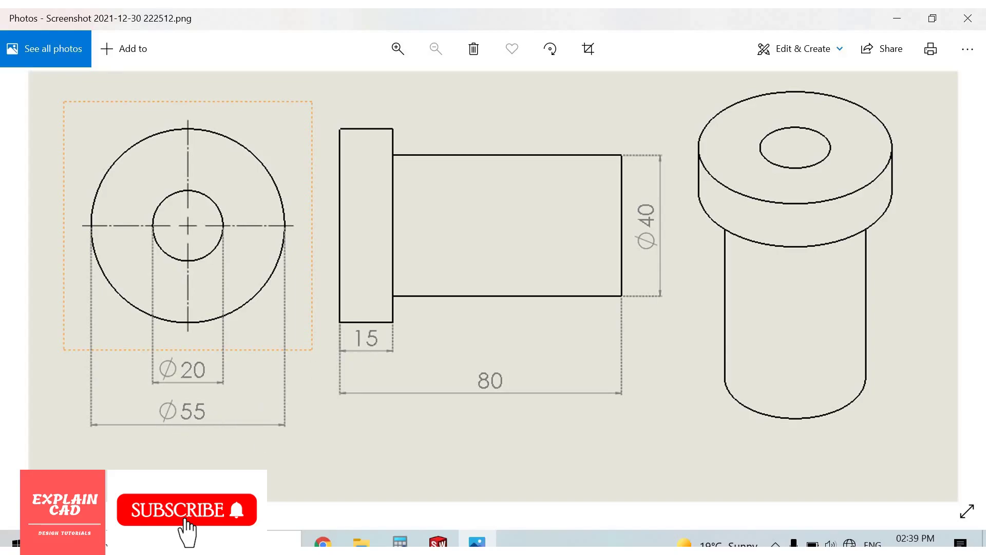
# Step: Draw a large circle centred on the origin around the pipe outline in Sketch2
pyautogui.click(438, 542)
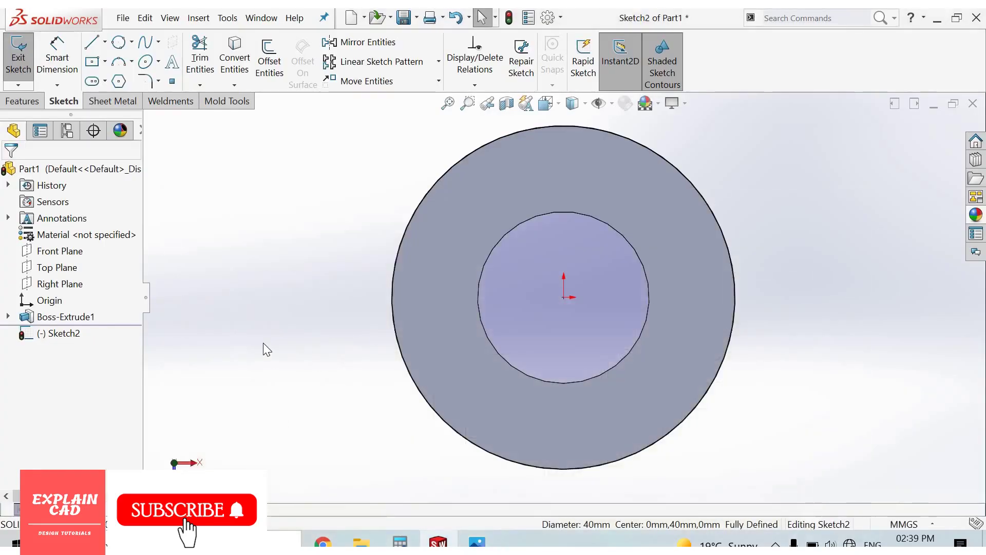
pyautogui.moveTo(380, 347); pyautogui.dragTo(568, 307, button='right')
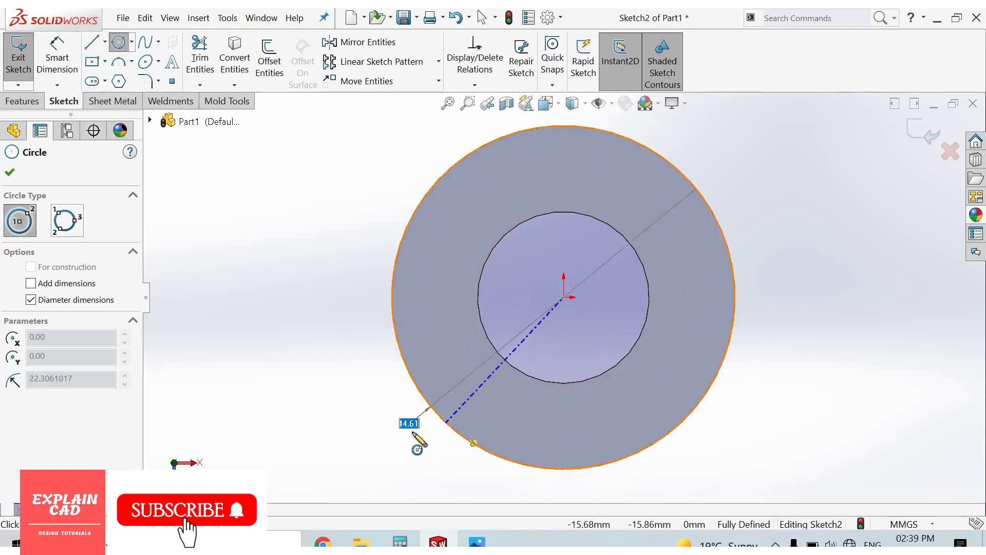
pyautogui.click(380, 415)
pyautogui.rightClick(383, 418)
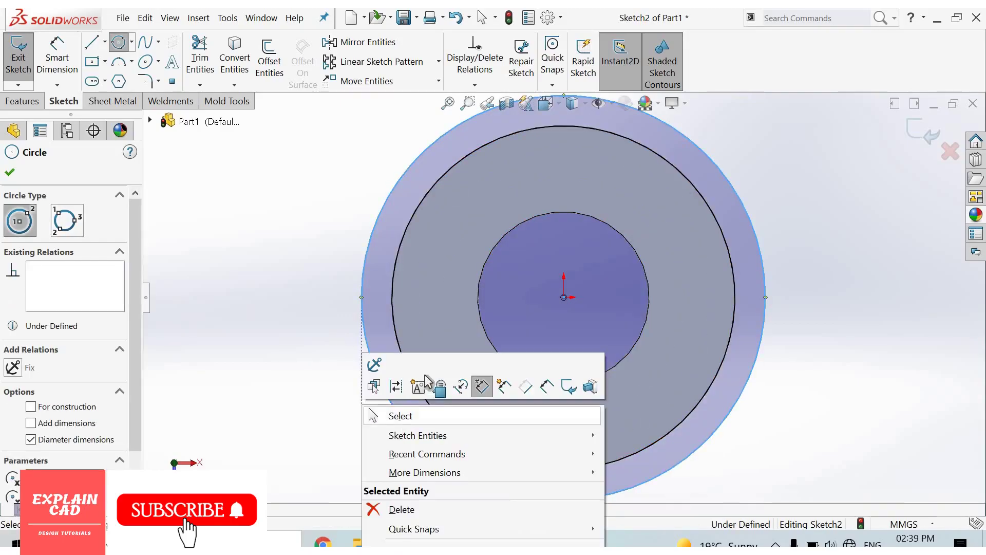
pyautogui.click(462, 415)
pyautogui.scroll(3, 754, 370)
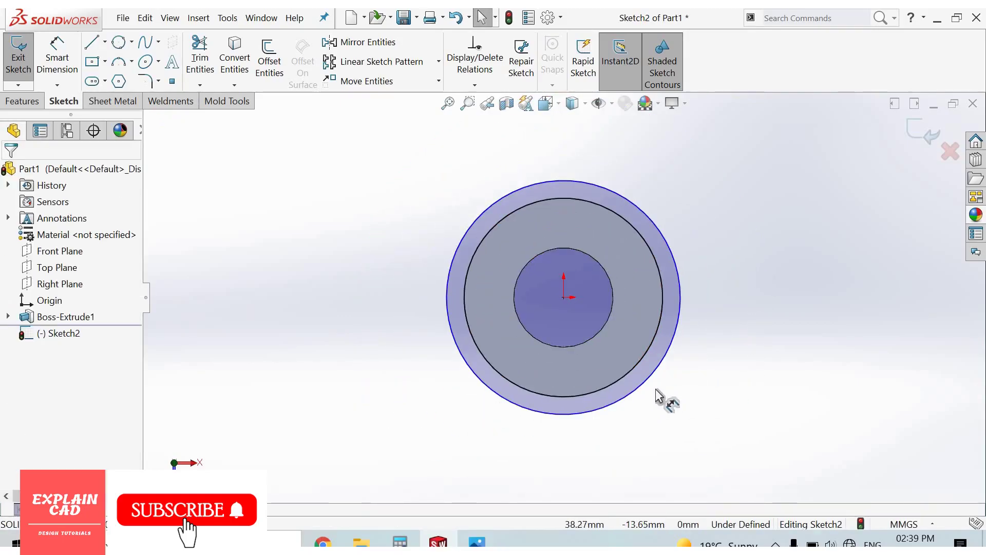
# Step: Dimension the new flange circle to a 55 mm diameter
pyautogui.press('d')
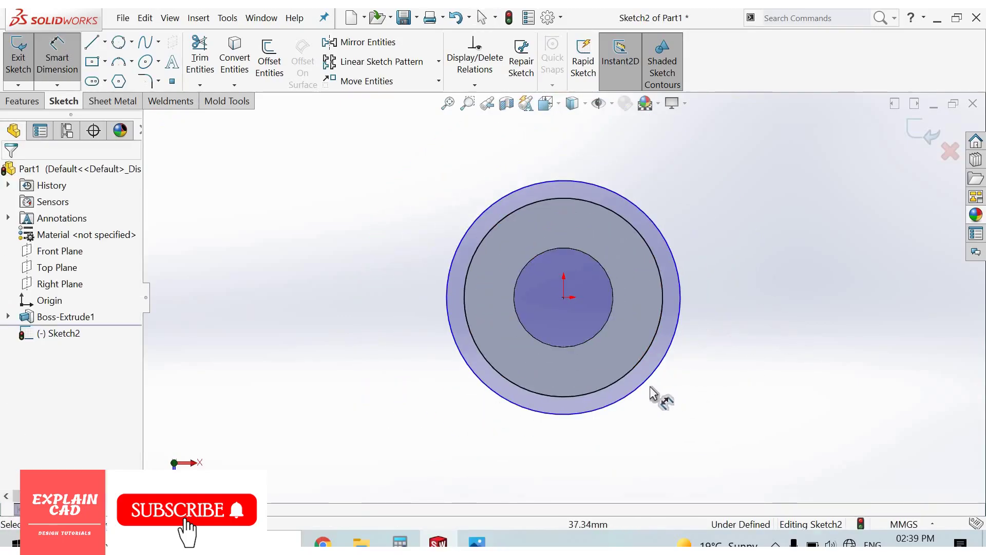
pyautogui.click(646, 443)
pyautogui.click(650, 445)
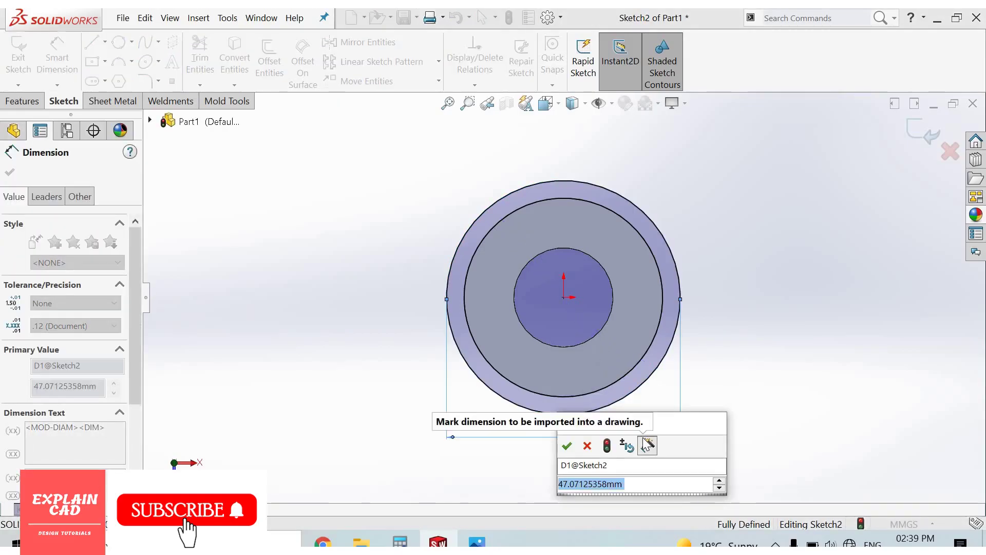
pyautogui.write('550')
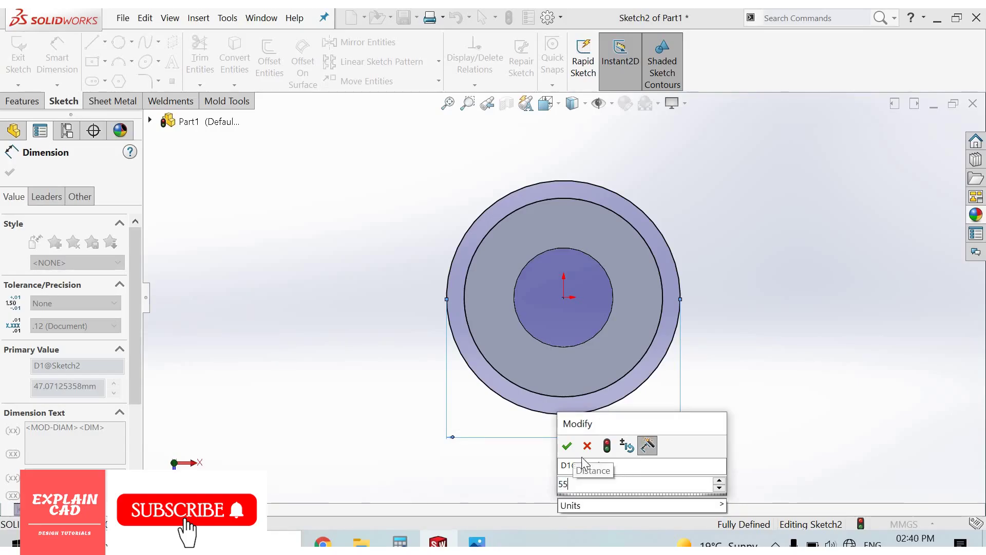
pyautogui.press('BackSpace')
pyautogui.press('Return')
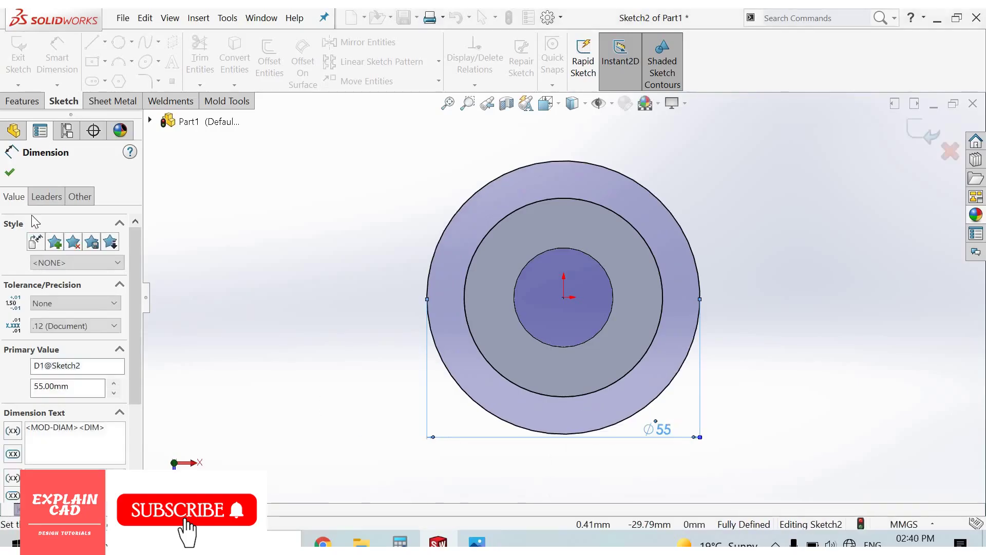
pyautogui.press('Escape')
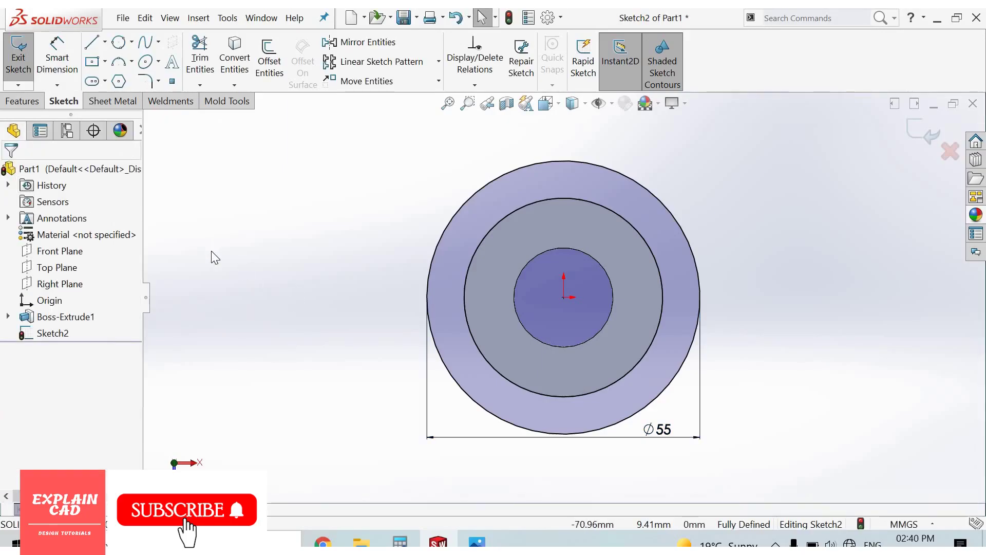
# Step: Exit Sketch2 in isometric view and preview a Boss-Extrude of it 15 mm deep
pyautogui.hotkey('ctrl', '7')
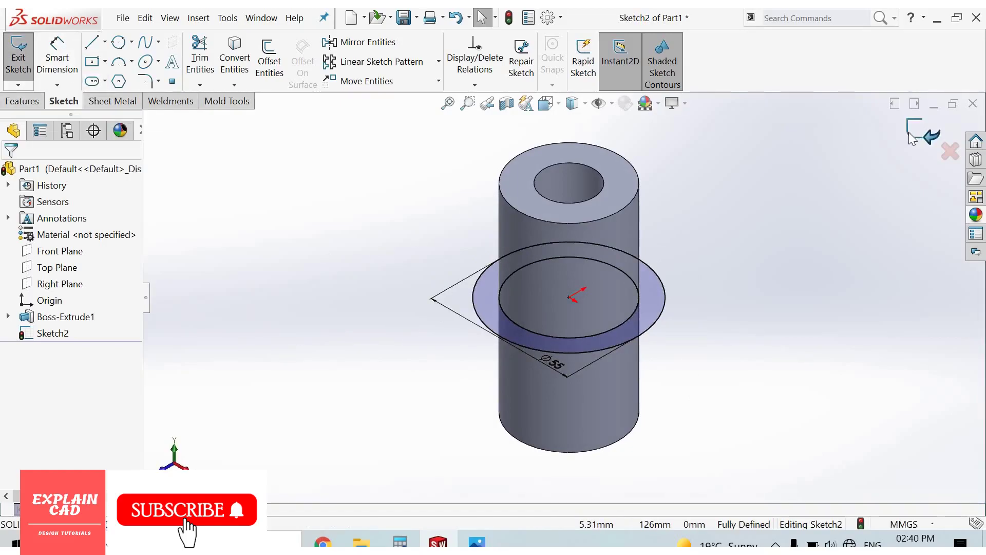
pyautogui.click(18, 58)
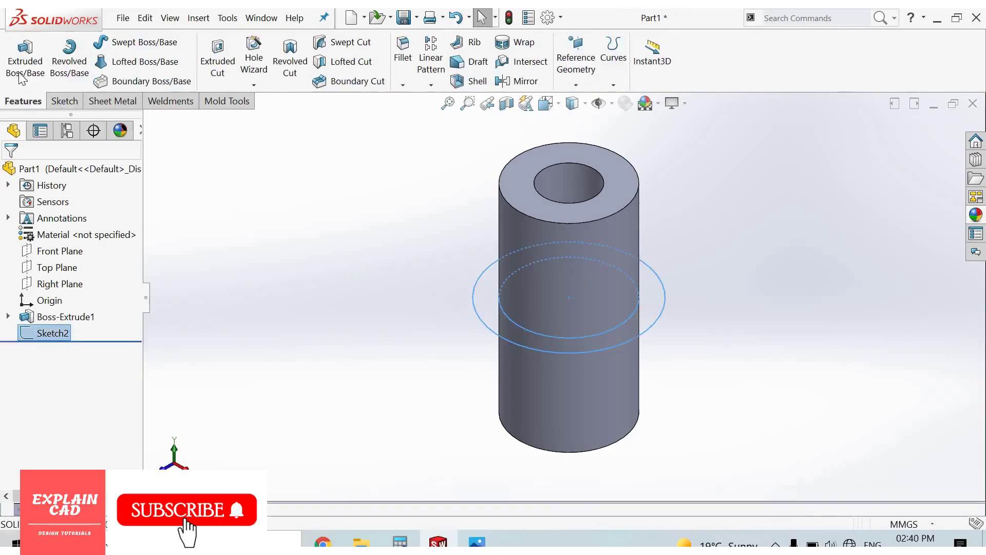
pyautogui.click(27, 90)
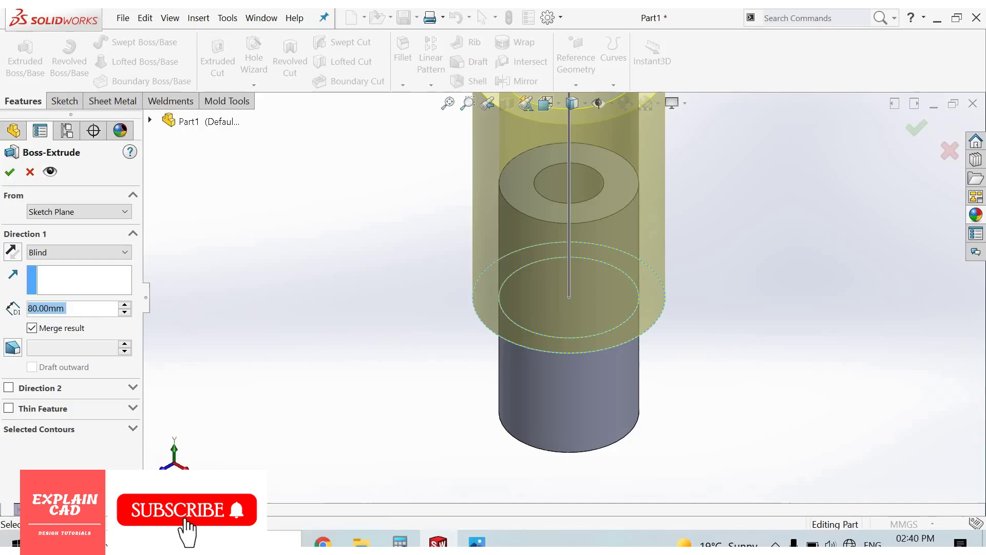
pyautogui.hotkey('alt', 'Tab')
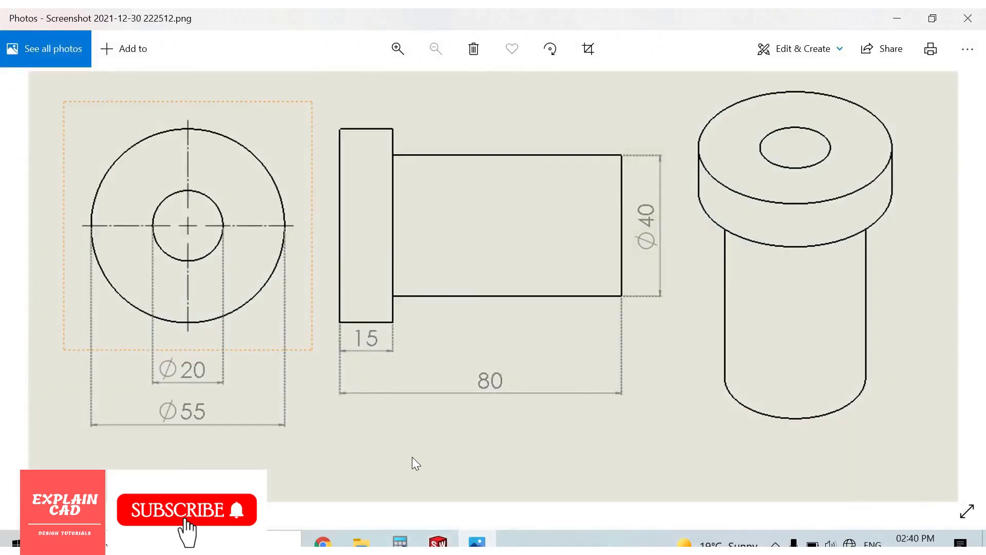
pyautogui.hotkey('alt', 'Tab')
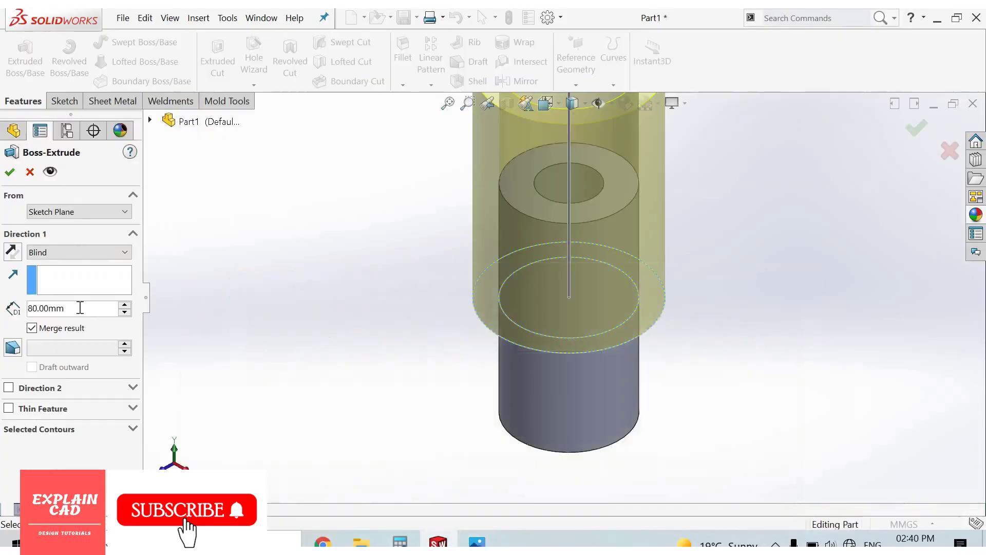
pyautogui.hotkey('ctrl', 'a')
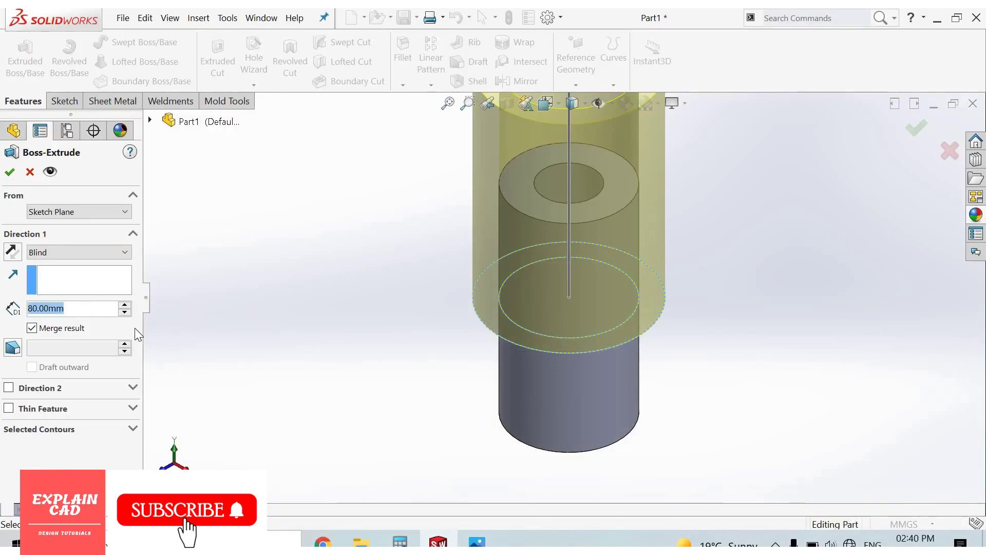
pyautogui.write('15')
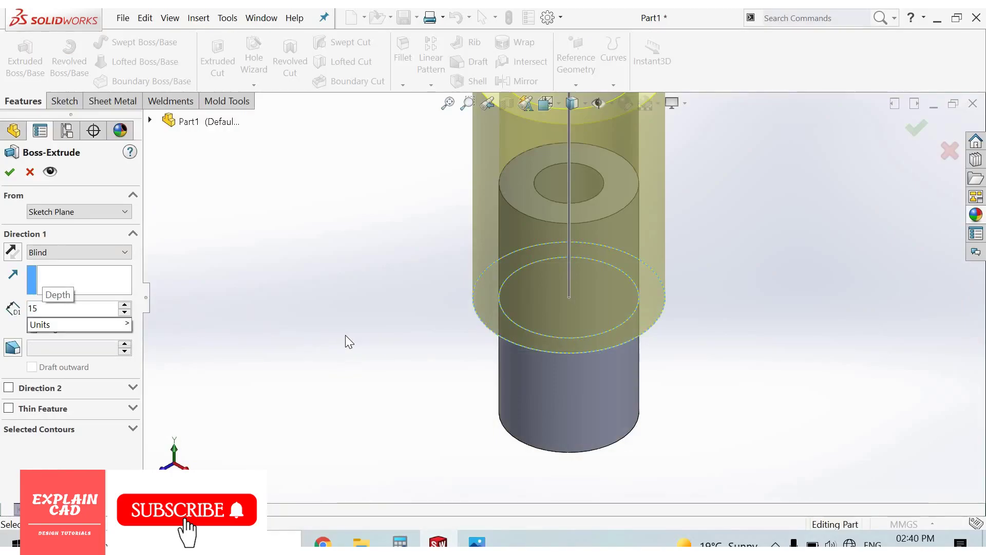
pyautogui.press('Return')
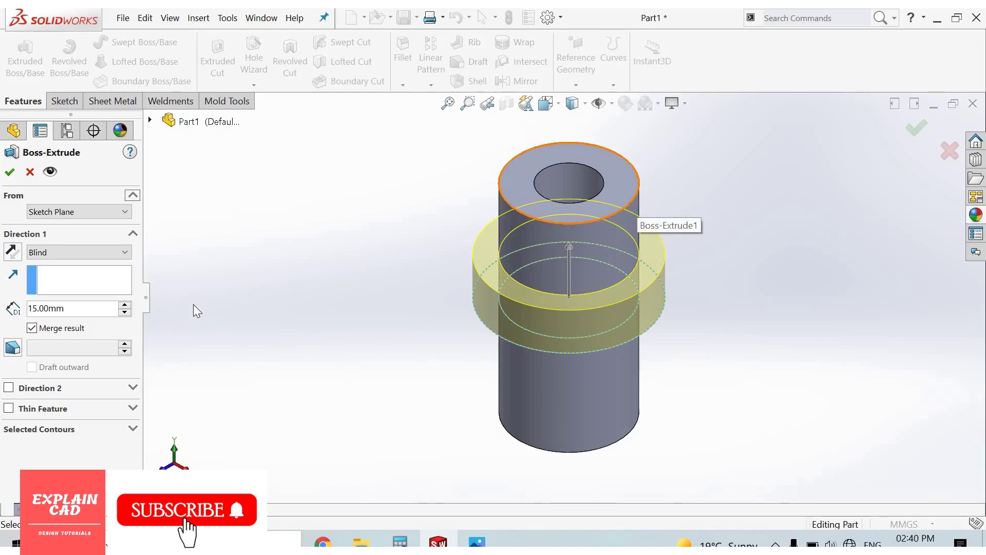
# Step: Start the flange extrusion from a 25 mm offset and apply the 15 mm Ø55 flange
pyautogui.click(66, 213)
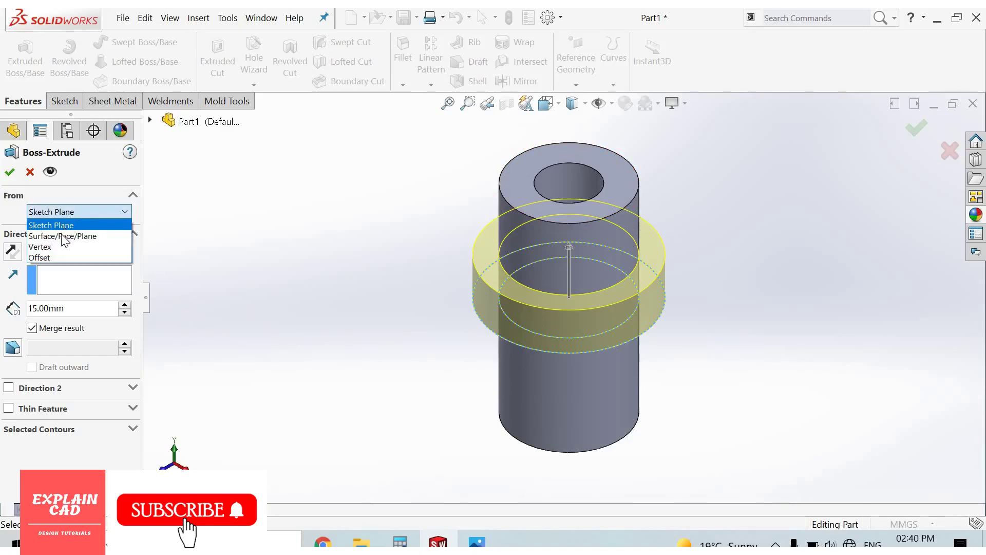
pyautogui.click(63, 258)
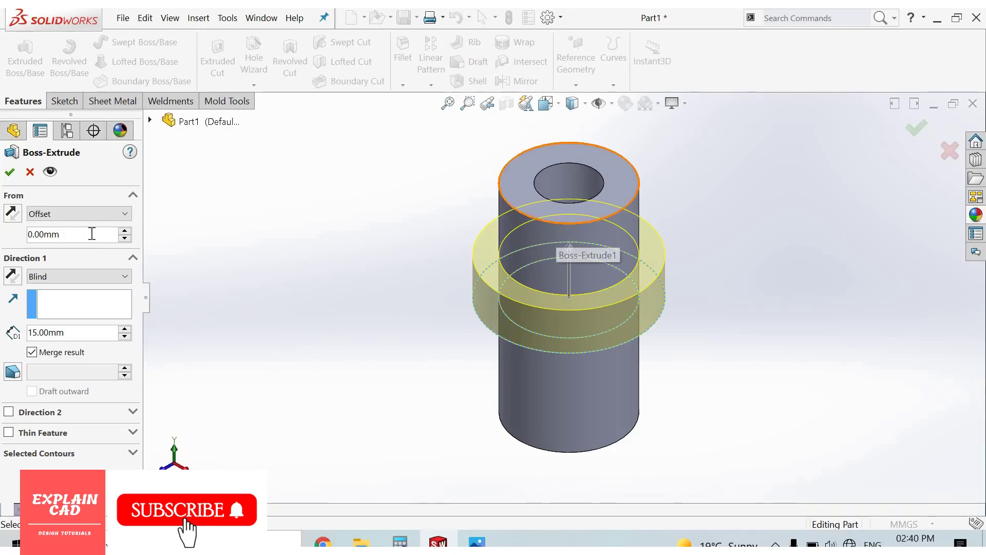
pyautogui.click(42, 236)
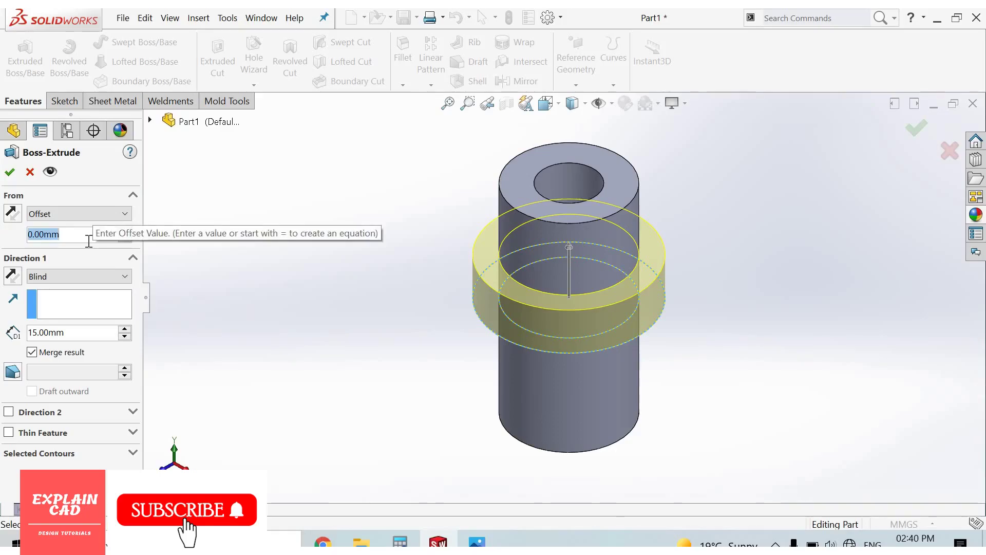
pyautogui.write('25')
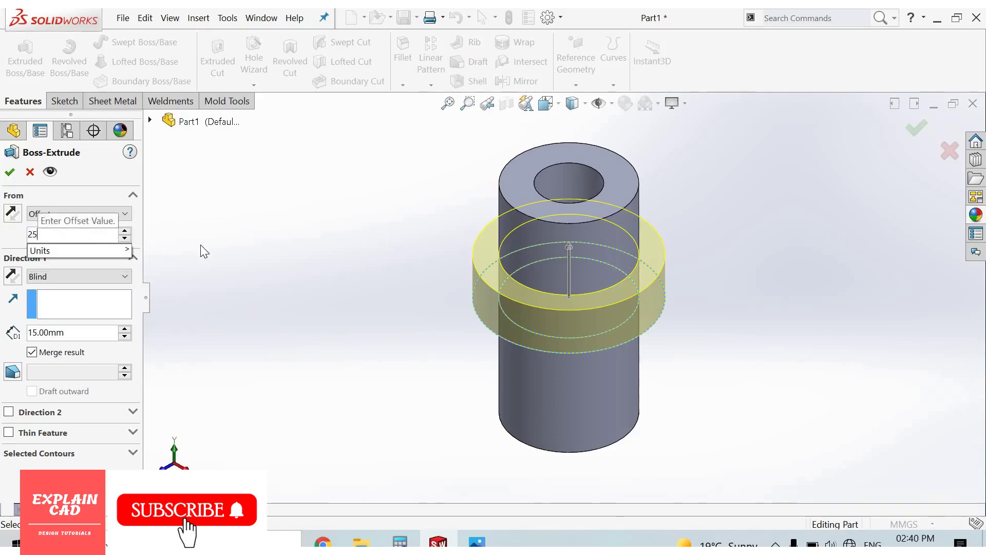
pyautogui.press('Return')
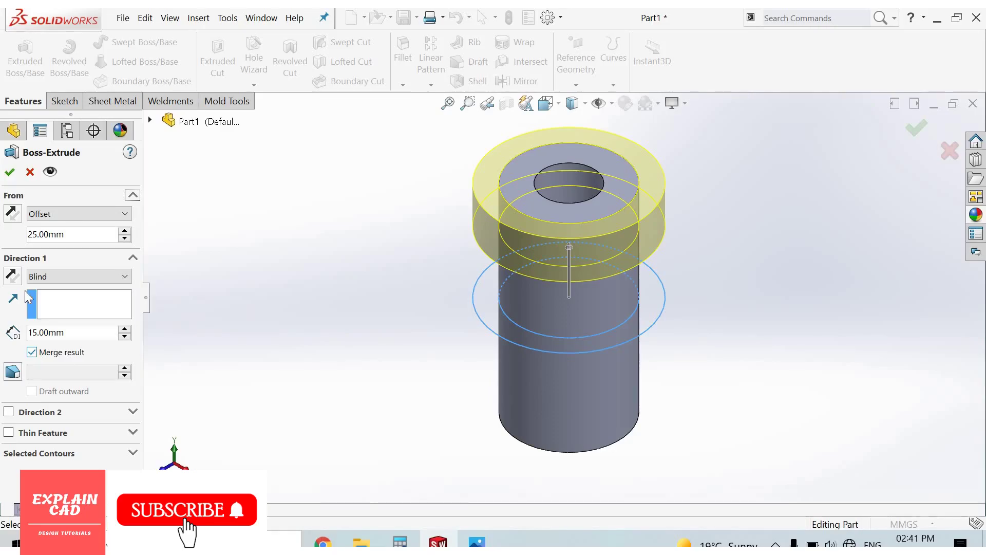
pyautogui.click(10, 173)
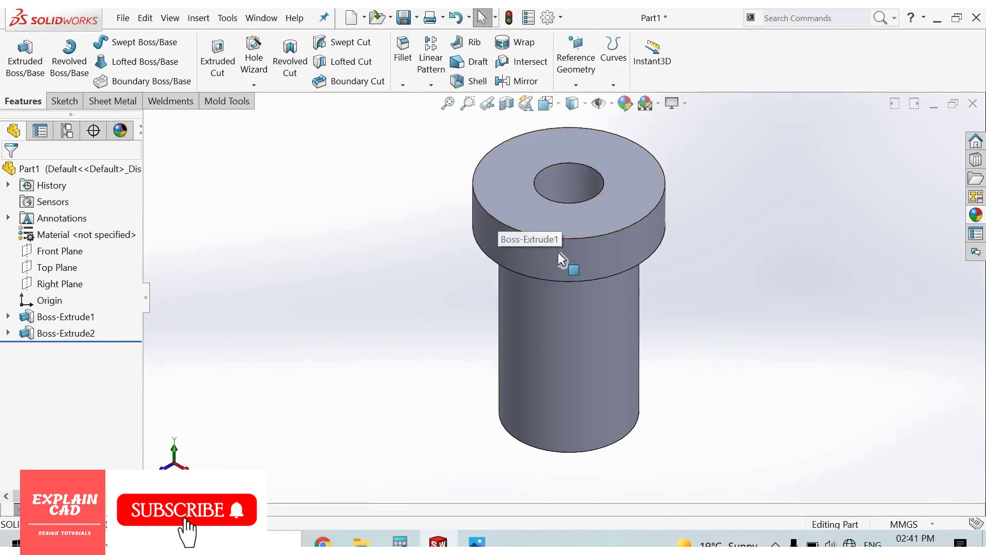
# Step: Inspect the flange top face and pipe side face, then start saving Part1
pyautogui.click(596, 193)
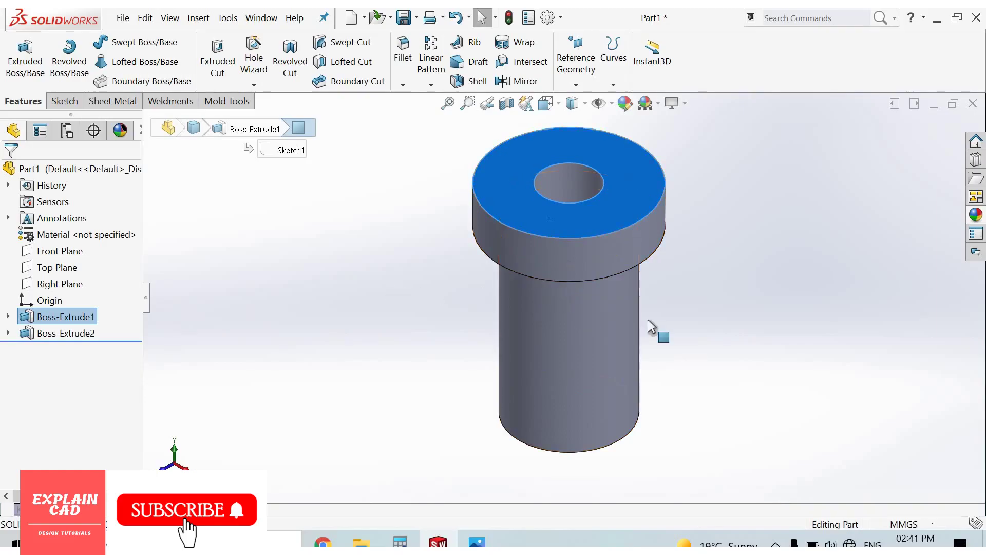
pyautogui.click(675, 308)
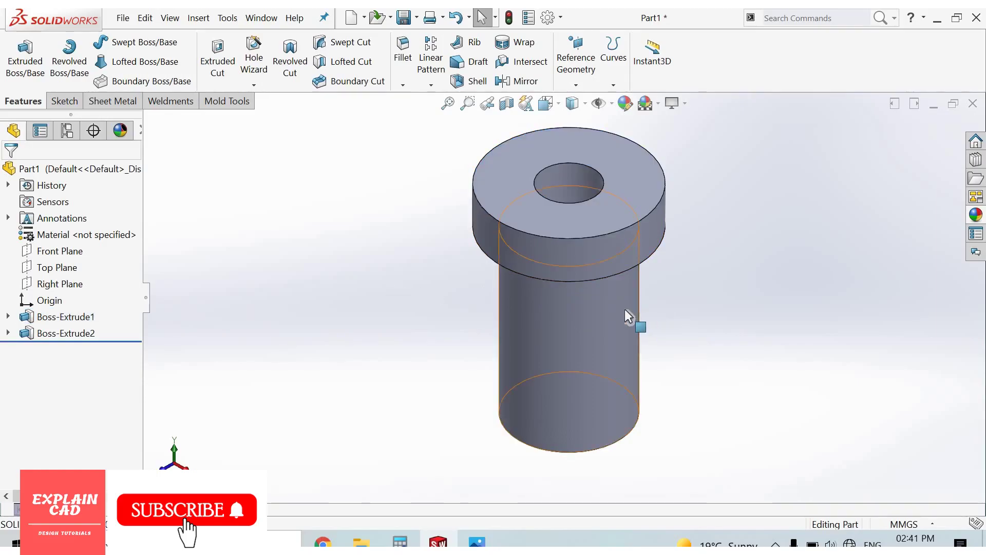
pyautogui.click(587, 321)
pyautogui.press('Escape')
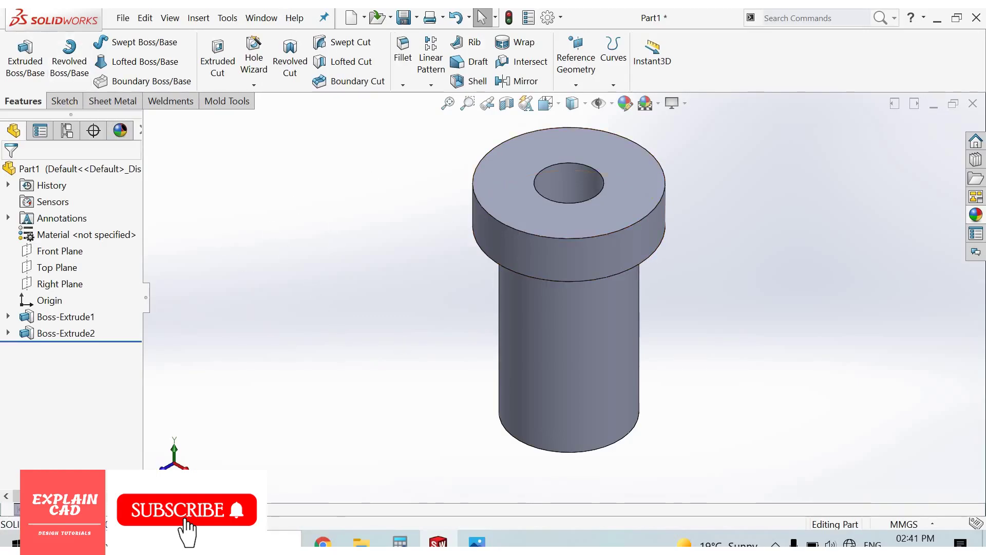
pyautogui.click(404, 17)
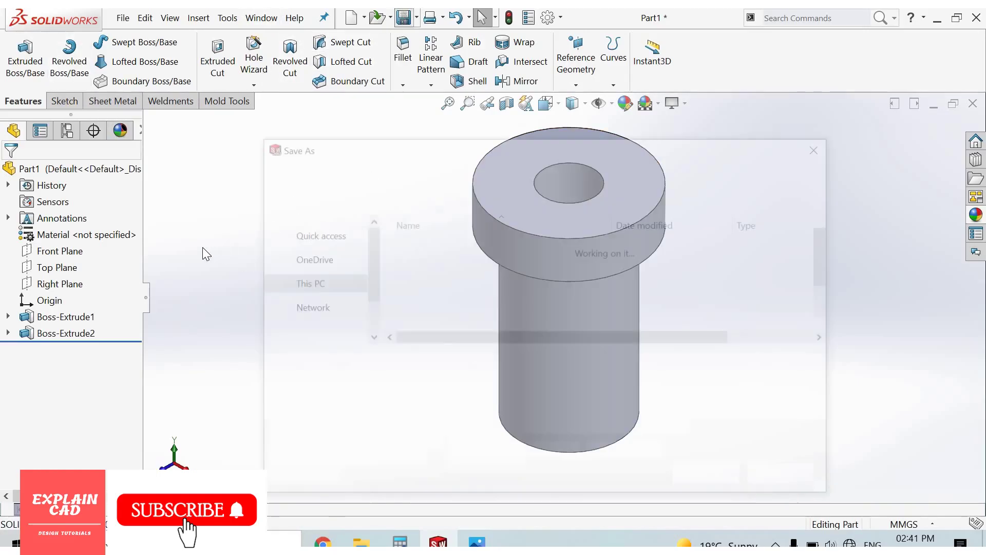